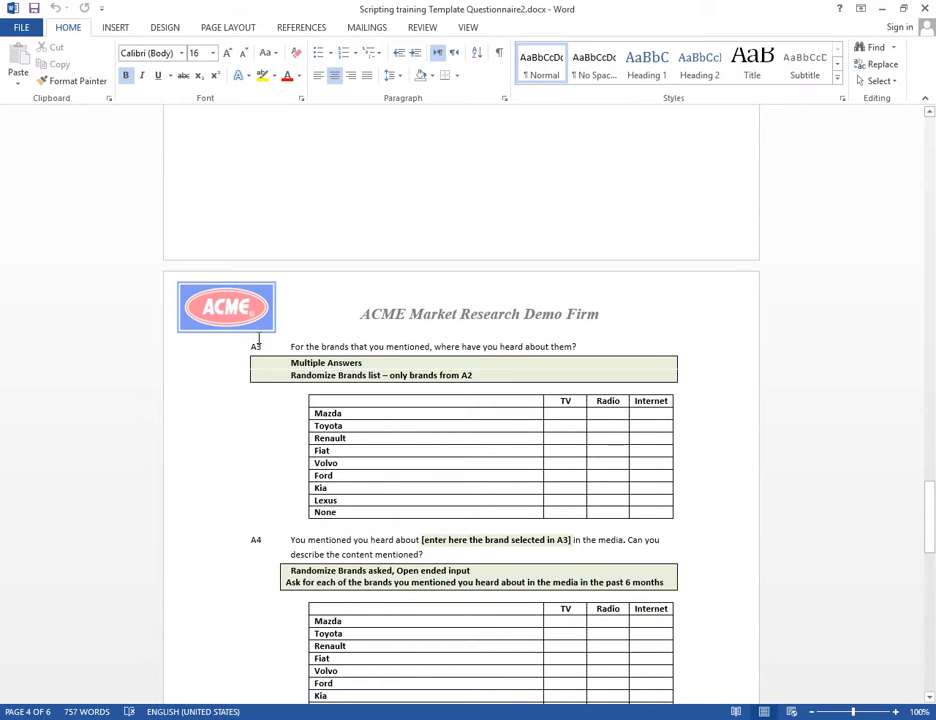
Review questions A1 to A4 in the questionnaire document, including A3's TV, Radio and Internet columns.
{"action": "scroll", "coordinate": [338, 413], "scroll_direction": "down", "scroll_amount": 4}
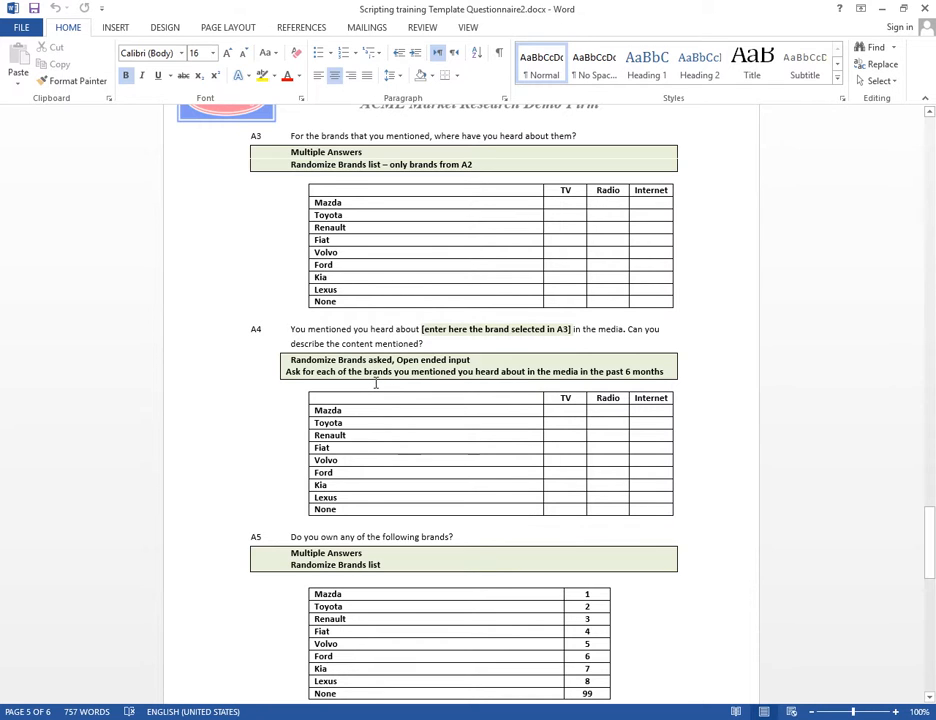
{"action": "scroll", "coordinate": [376, 383], "scroll_direction": "up", "scroll_amount": 15}
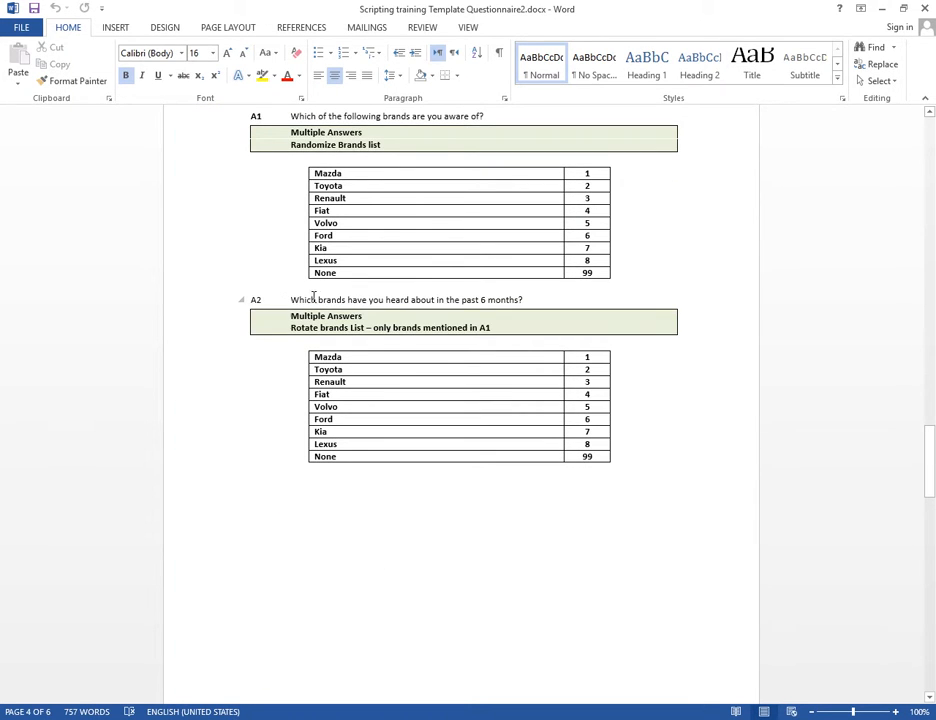
{"action": "scroll", "coordinate": [439, 400], "scroll_direction": "down", "scroll_amount": 12}
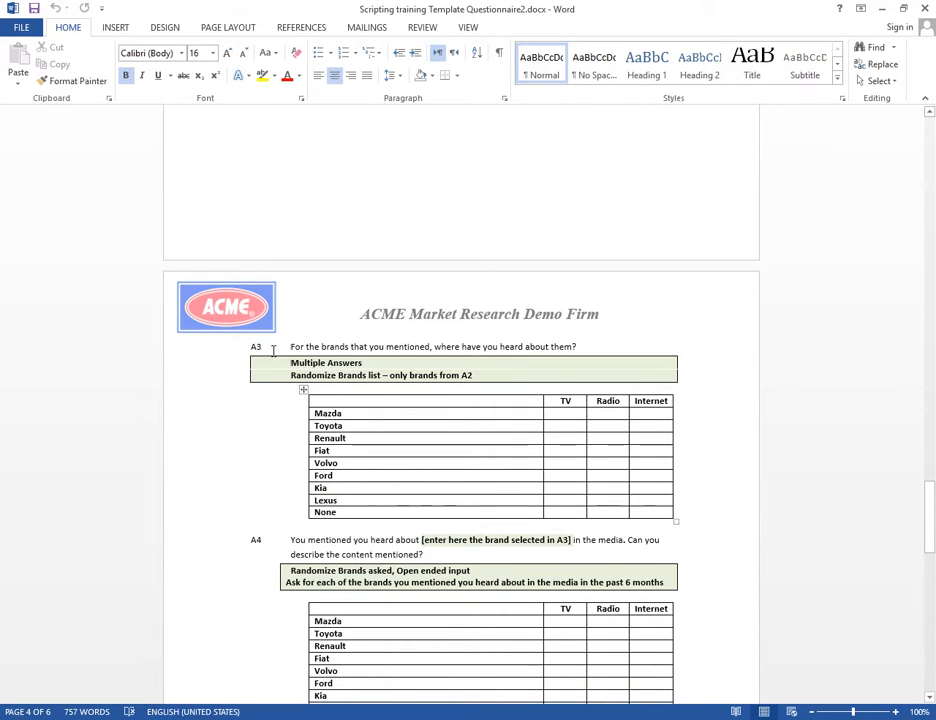
{"action": "left_click_drag", "start_coordinate": [564, 400], "coordinate": [624, 401]}
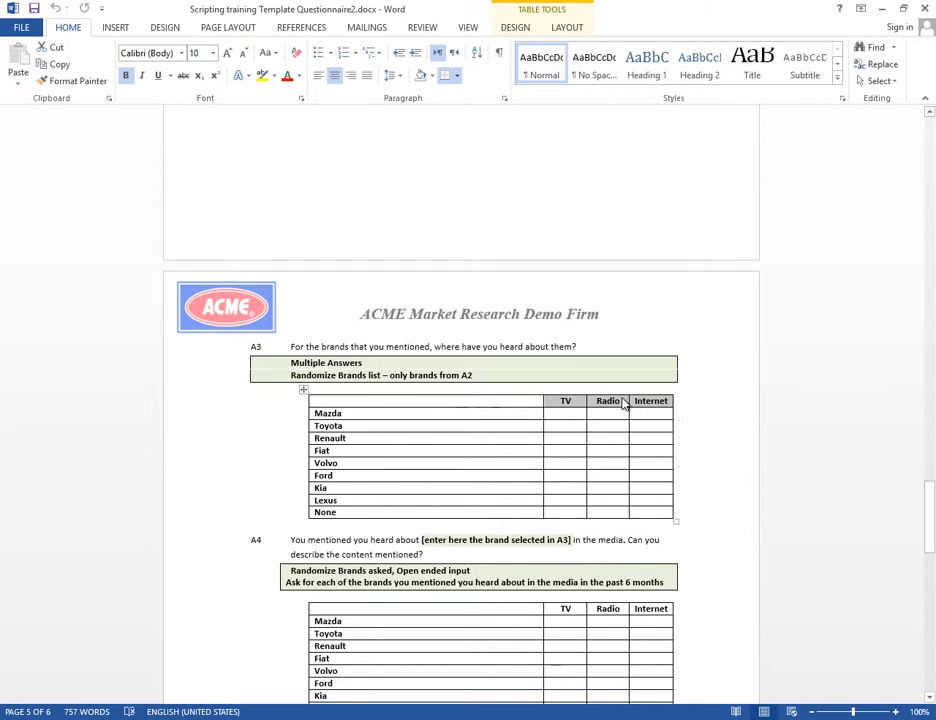
{"action": "left_click", "coordinate": [566, 401]}
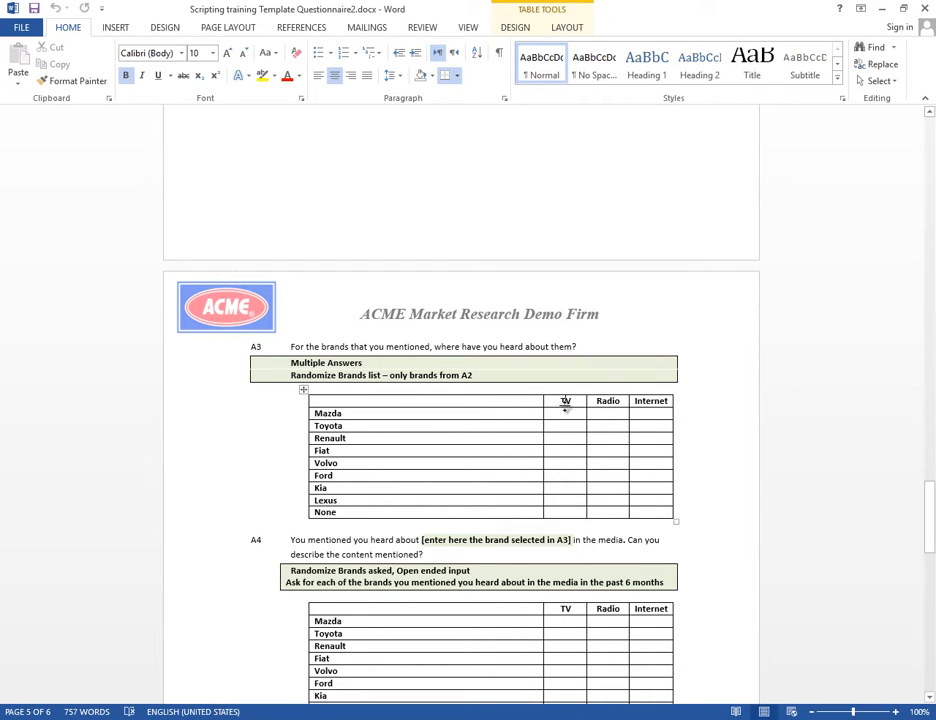
{"action": "scroll", "coordinate": [566, 404], "scroll_direction": "down", "scroll_amount": 1}
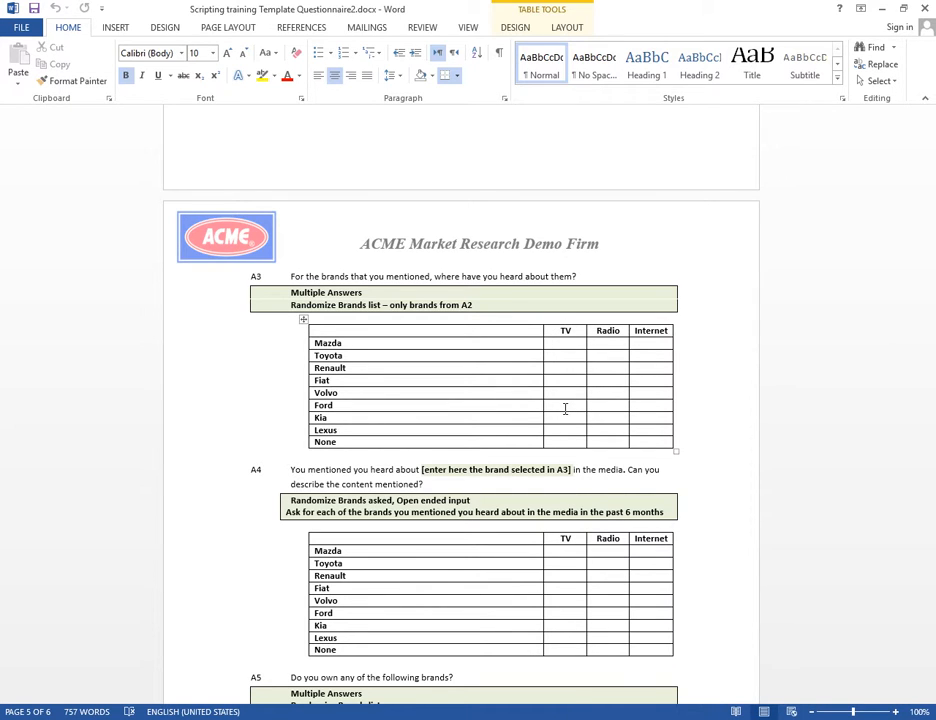
Switch to SurveyToGo Studio and add two chapters named A4-Loop and Continue after question A3.
{"action": "key", "text": "alt+Tab"}
{"action": "key", "text": "alt+Tab"}
{"action": "key", "text": "alt+Tab"}
{"action": "key", "text": "alt+Tab"}
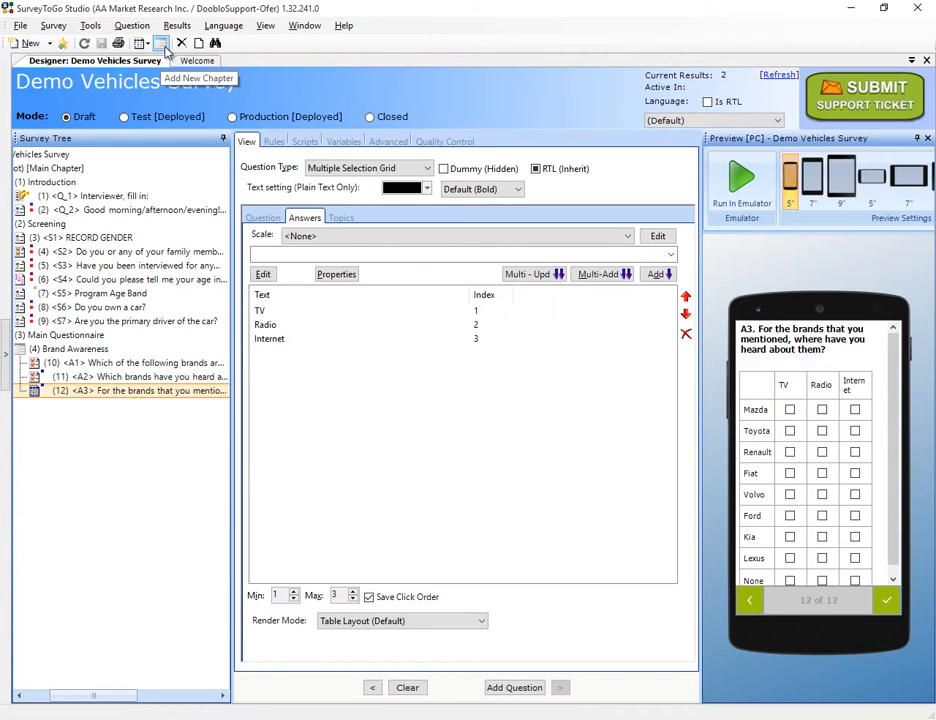
{"action": "left_click", "coordinate": [162, 45]}
{"action": "type", "text": "A4-Loop"}
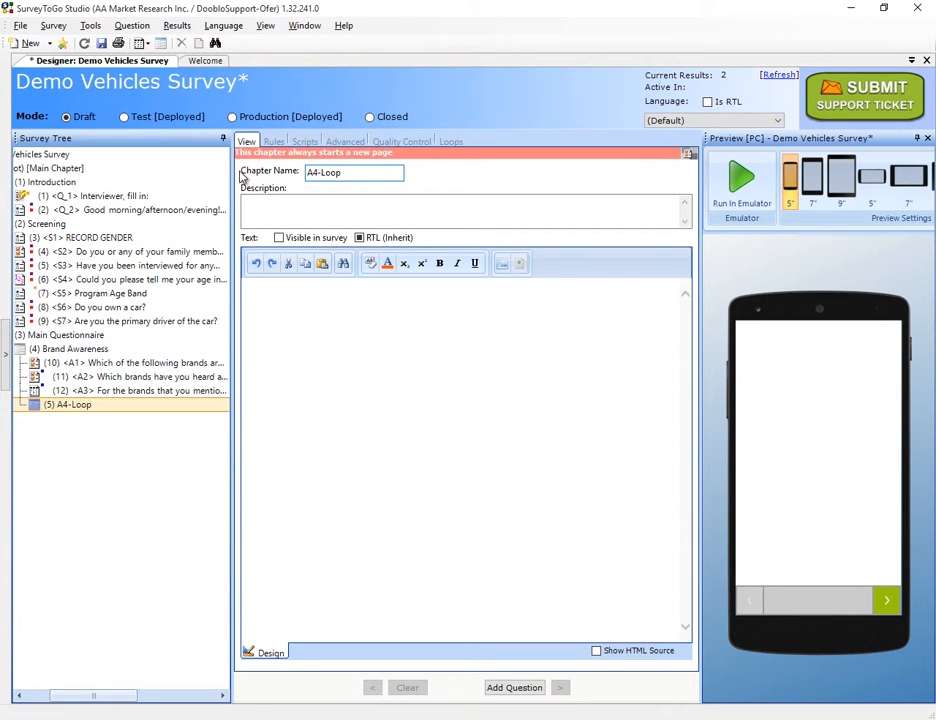
{"action": "left_click", "coordinate": [162, 45]}
{"action": "type", "text": "Continue"}
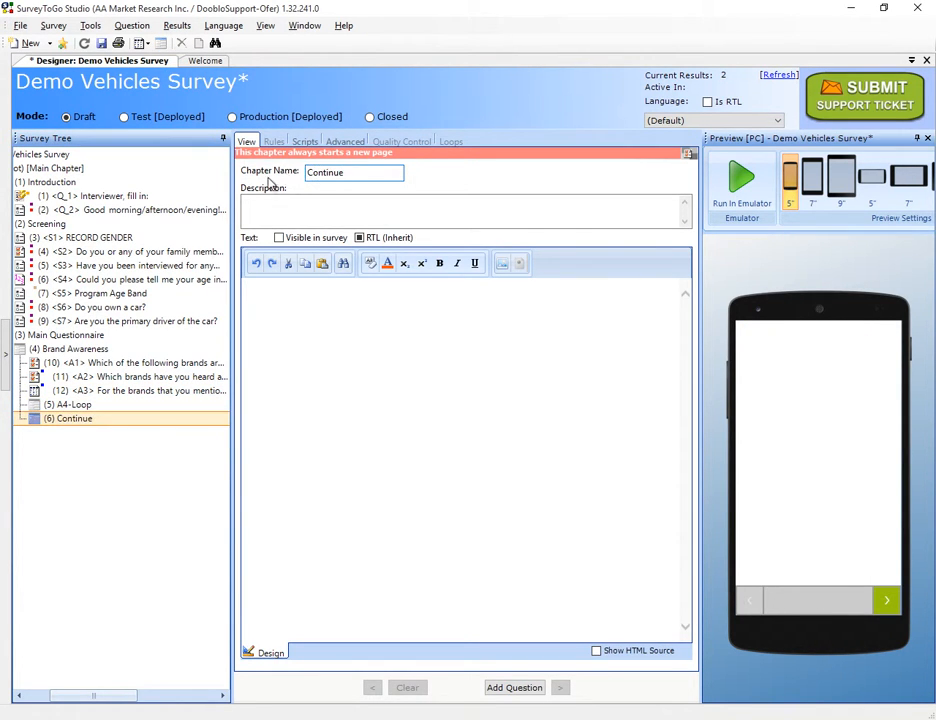
Add a question to the A4-Loop chapter and set its question type to Open Ended Grid.
{"action": "left_click", "coordinate": [112, 405]}
{"action": "left_click", "coordinate": [516, 688]}
{"action": "left_click", "coordinate": [372, 168]}
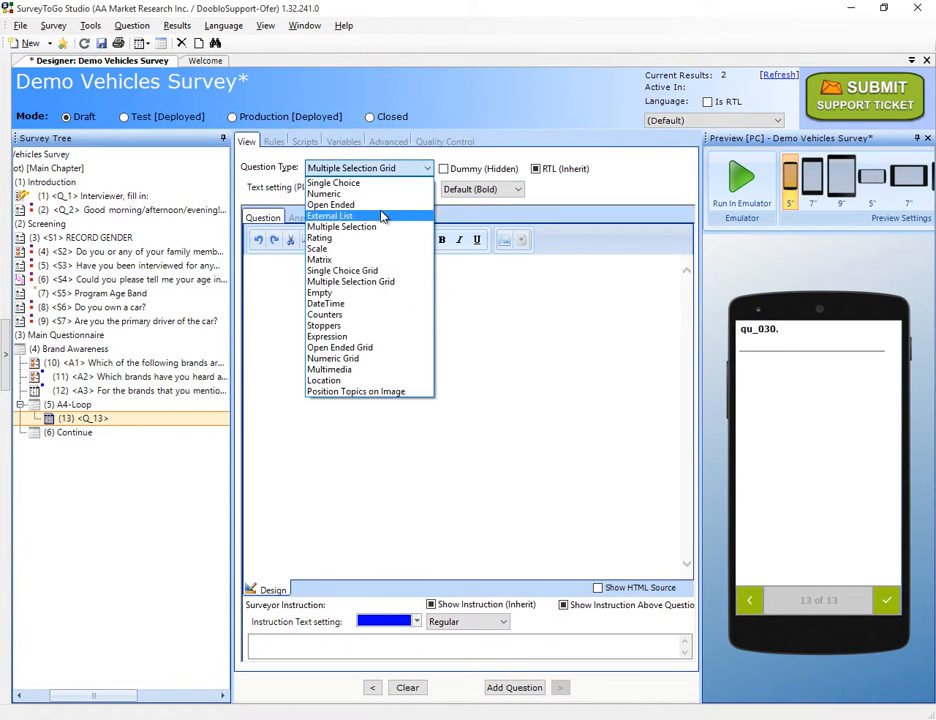
{"action": "left_click", "coordinate": [385, 347]}
{"action": "left_click", "coordinate": [485, 363]}
Check the questionnaire in Word, then set the new question's variable name and short ID to A4 in SurveyToGo Studio.
{"action": "key", "text": "alt+Tab"}
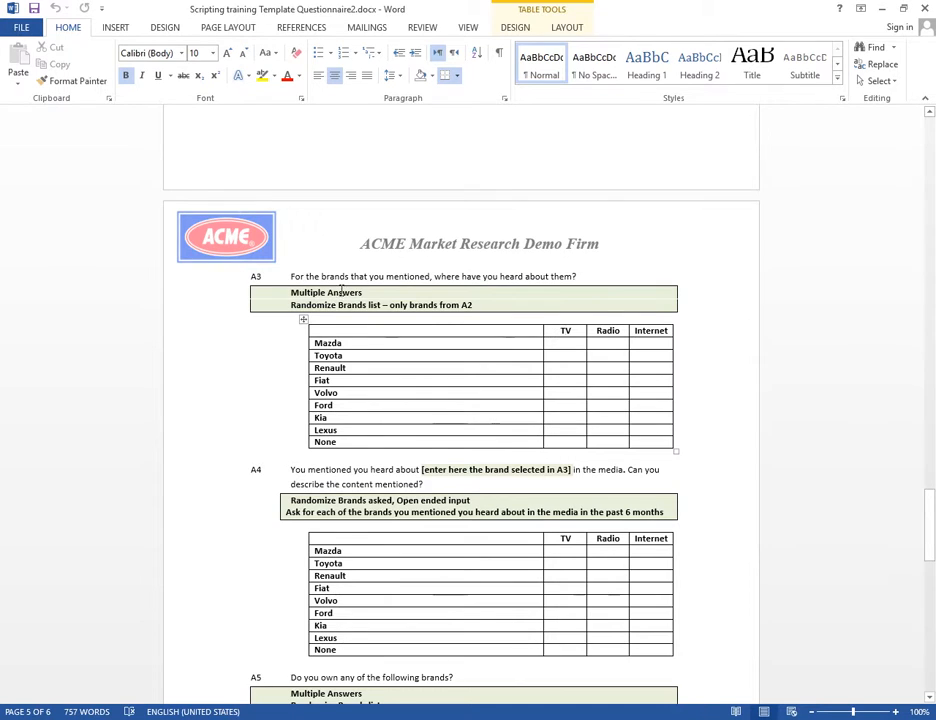
{"action": "scroll", "coordinate": [341, 290], "scroll_direction": "down", "scroll_amount": 1}
{"action": "key", "text": "alt+Tab"}
{"action": "left_click", "coordinate": [352, 141]}
{"action": "double_click", "coordinate": [350, 169]}
{"action": "type", "text": "A4"}
{"action": "double_click", "coordinate": [351, 207]}
{"action": "type", "text": "A4"}
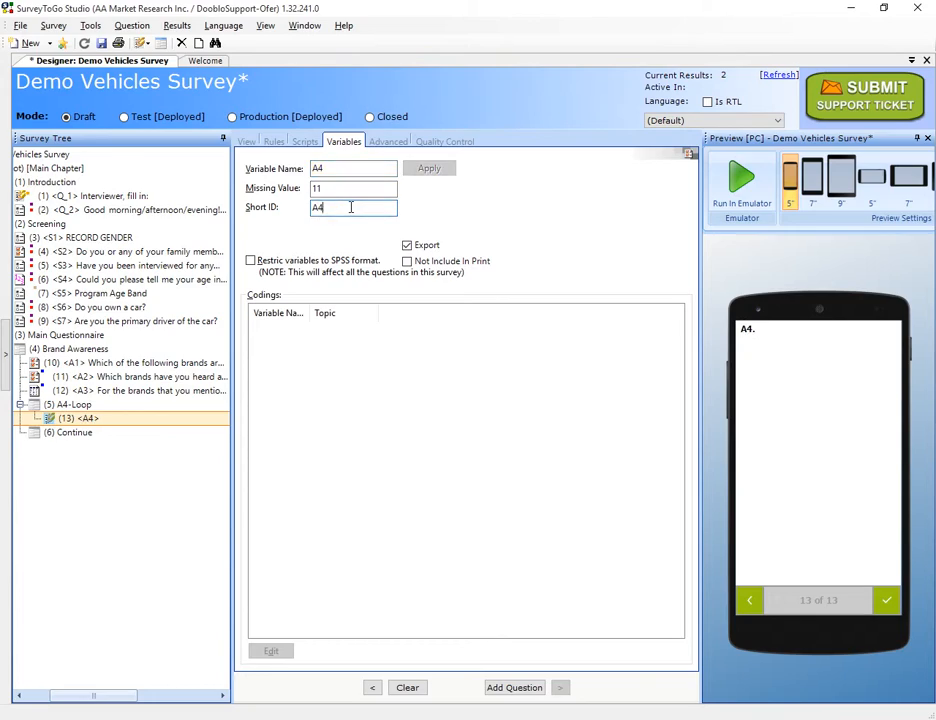
Copy the A4 question text from the Word questionnaire and paste it as question A4's text in SurveyToGo Studio.
{"action": "key", "text": "alt+Tab"}
{"action": "left_click_drag", "start_coordinate": [426, 414], "coordinate": [291, 396]}
{"action": "key", "text": "ctrl+c"}
{"action": "key", "text": "alt+Tab"}
{"action": "left_click", "coordinate": [247, 142]}
{"action": "left_click", "coordinate": [304, 297]}
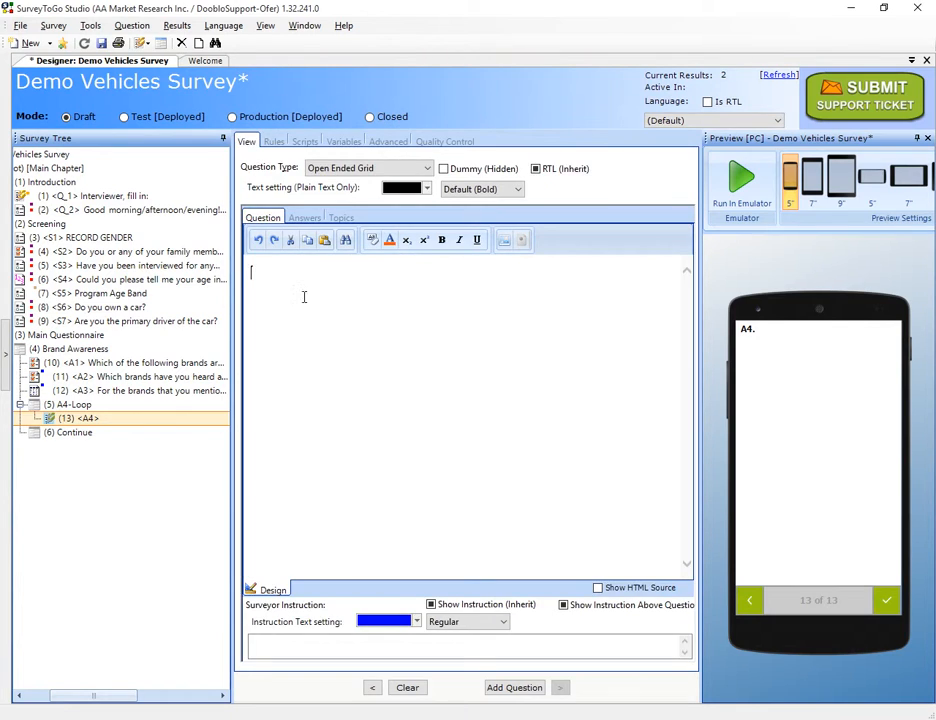
{"action": "key", "text": "alt+Tab"}
{"action": "scroll", "coordinate": [345, 296], "scroll_direction": "down", "scroll_amount": 1}
{"action": "key", "text": "alt+Tab"}
{"action": "key", "text": "ctrl+v"}
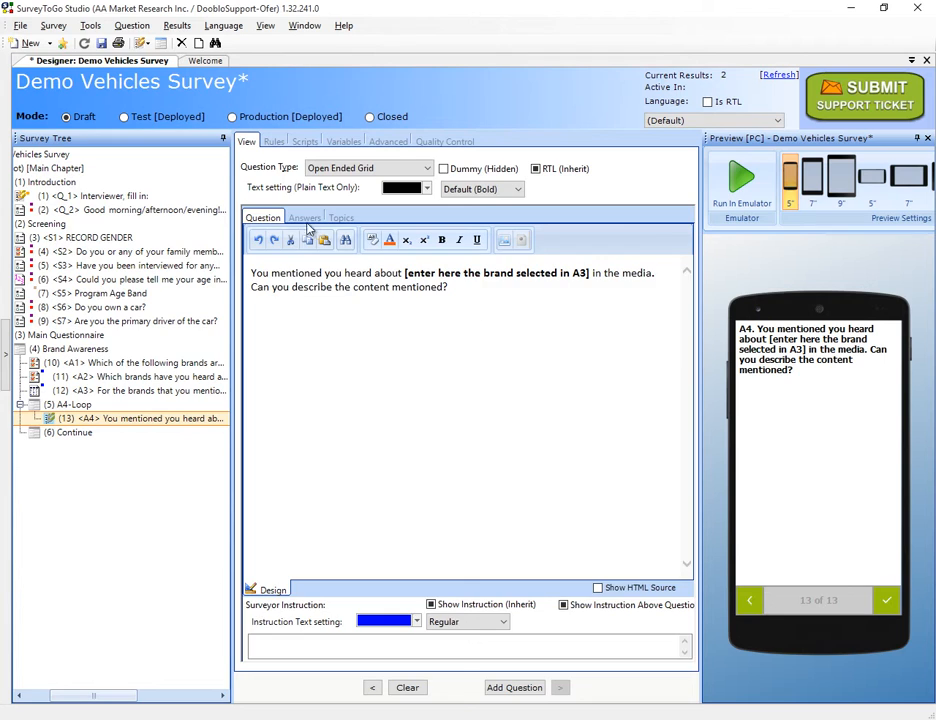
Bulk-add TV, Radio and Internet as topics of question A4, converting the tabs in the pasted text to new lines.
{"action": "left_click", "coordinate": [305, 218]}
{"action": "left_click", "coordinate": [341, 217]}
{"action": "left_click", "coordinate": [596, 215]}
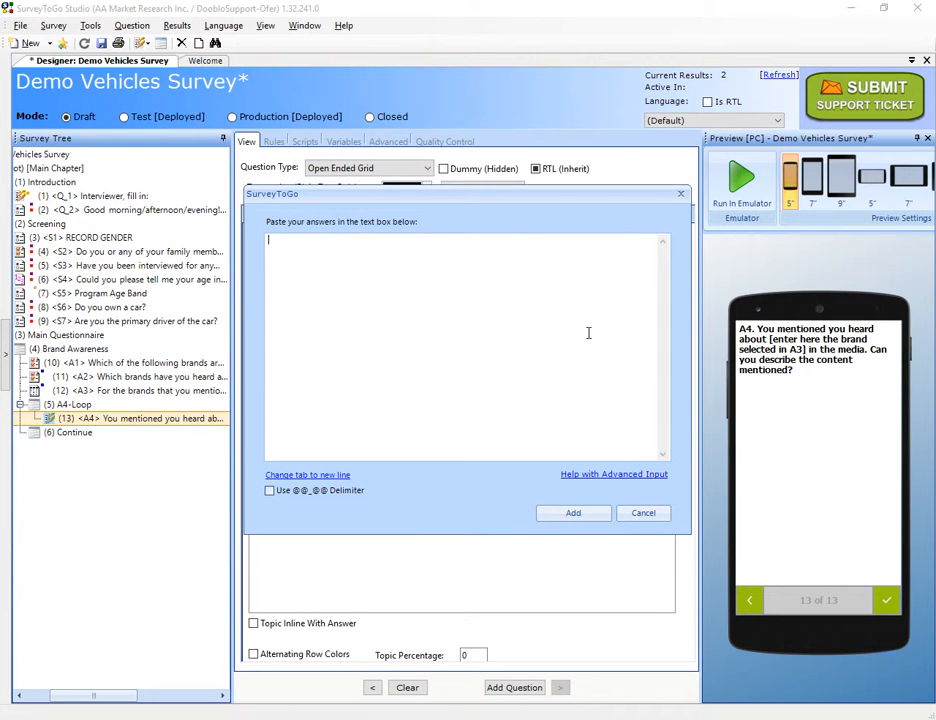
{"action": "key", "text": "ctrl+v"}
{"action": "left_click", "coordinate": [345, 475]}
{"action": "left_click", "coordinate": [573, 512]}
{"action": "key", "text": "F9"}
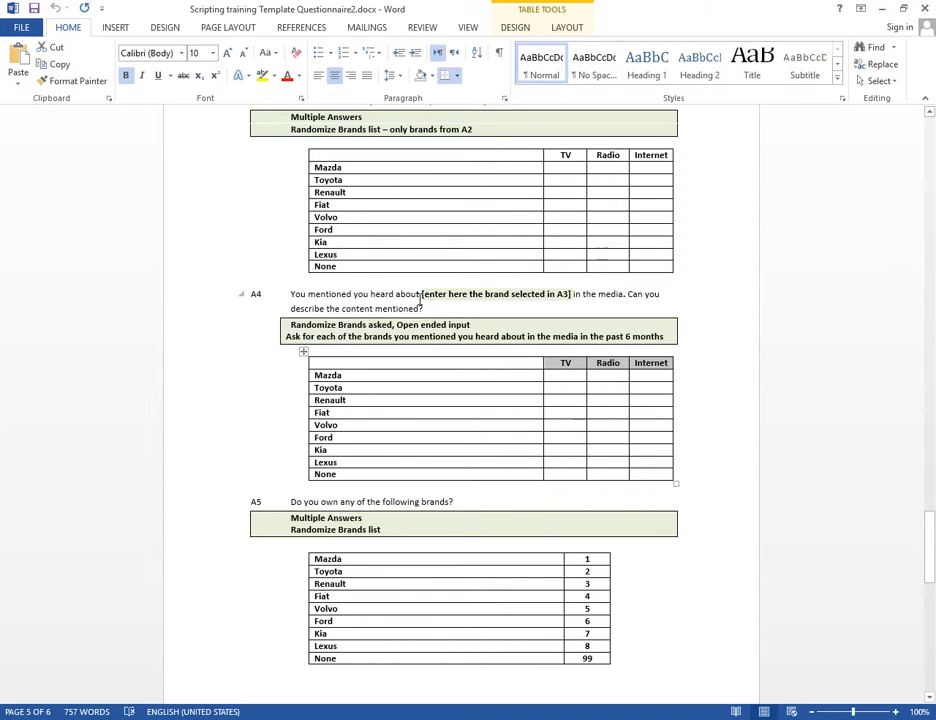
Examine the A4-Loop chapter, the brand placeholder in question A4's text, and the brand rows of A4's table in the Word questionnaire.
{"action": "key", "text": "alt+Tab"}
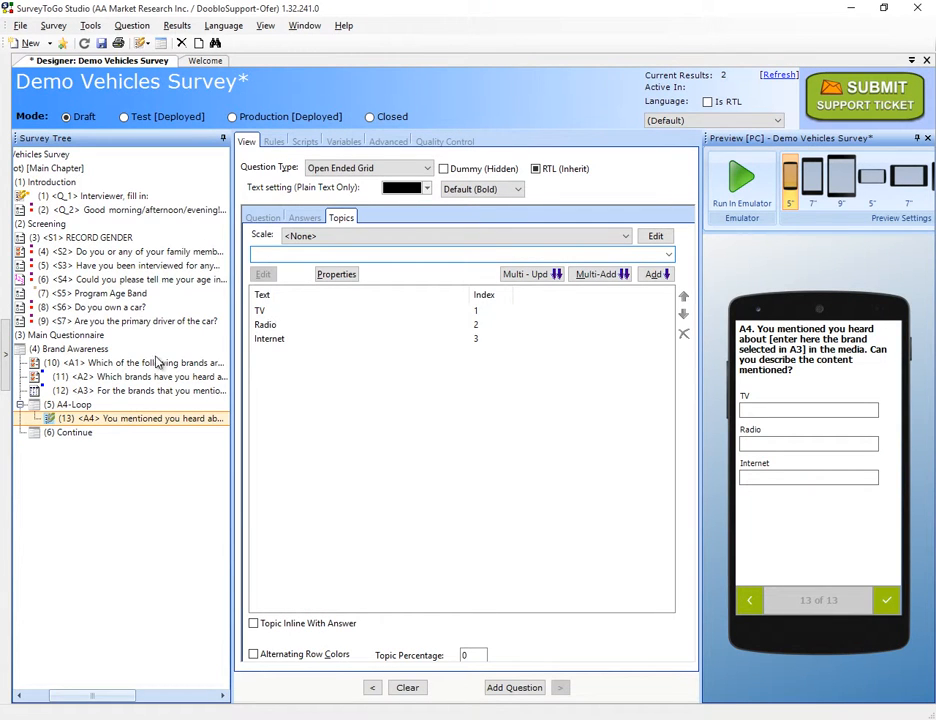
{"action": "left_click", "coordinate": [80, 405]}
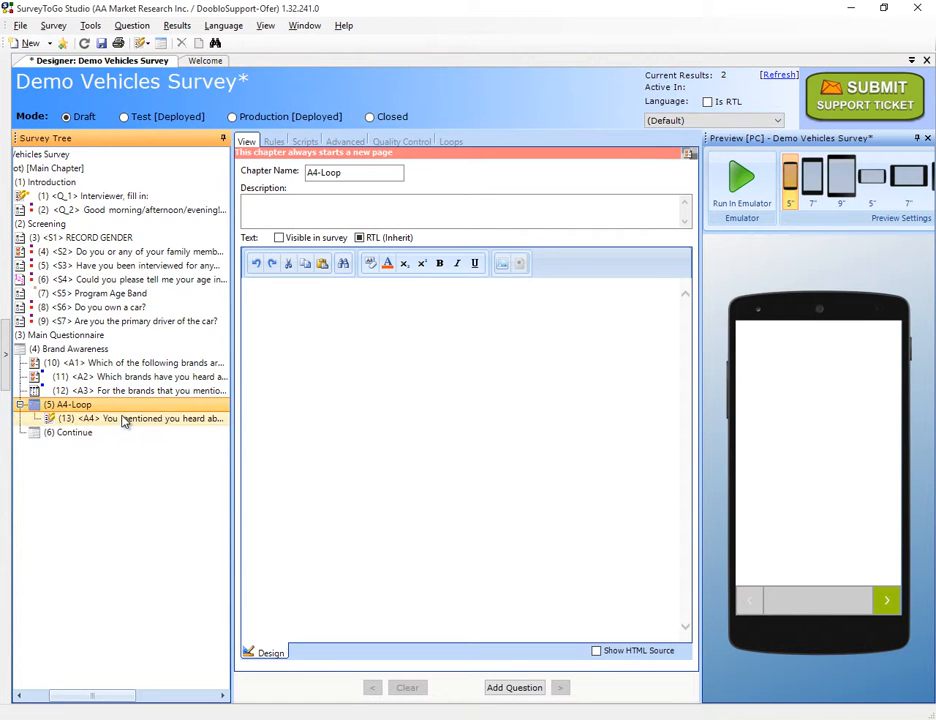
{"action": "left_click", "coordinate": [124, 419]}
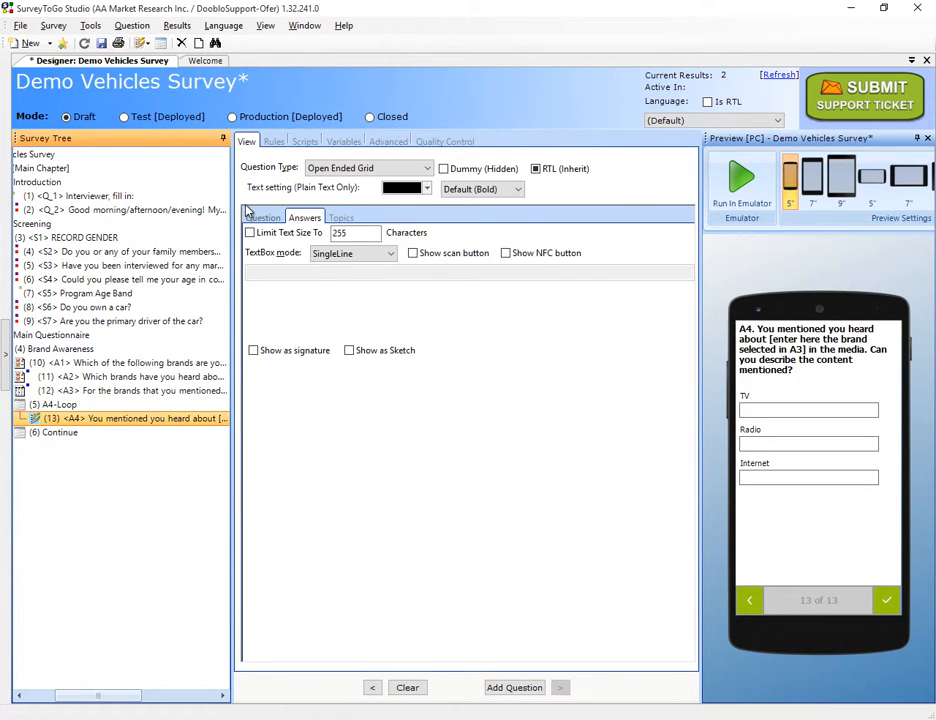
{"action": "left_click", "coordinate": [260, 219]}
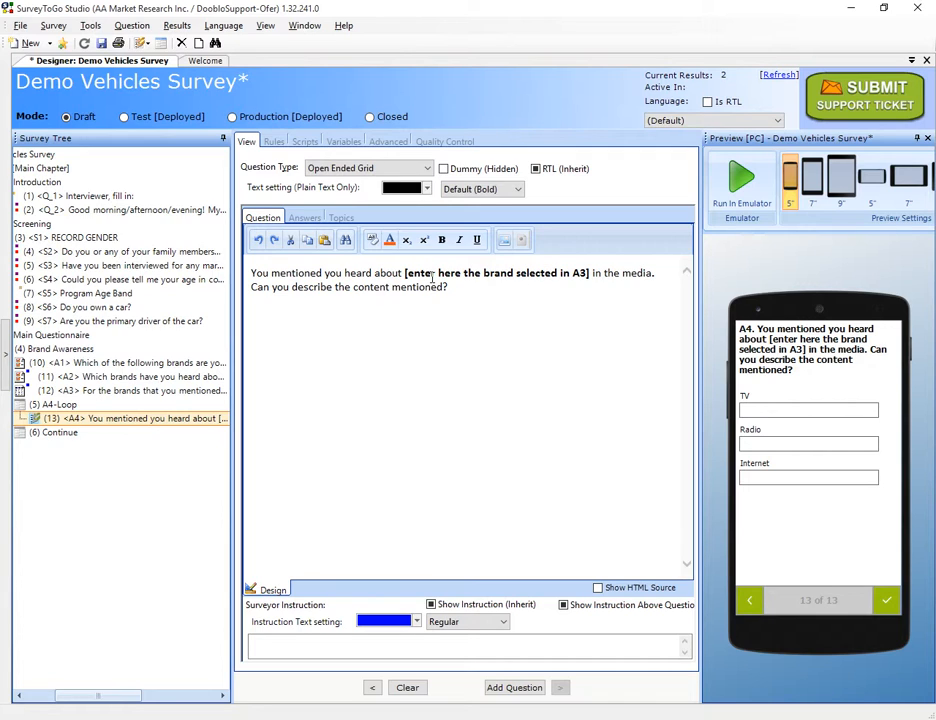
{"action": "left_click_drag", "start_coordinate": [404, 273], "coordinate": [581, 273]}
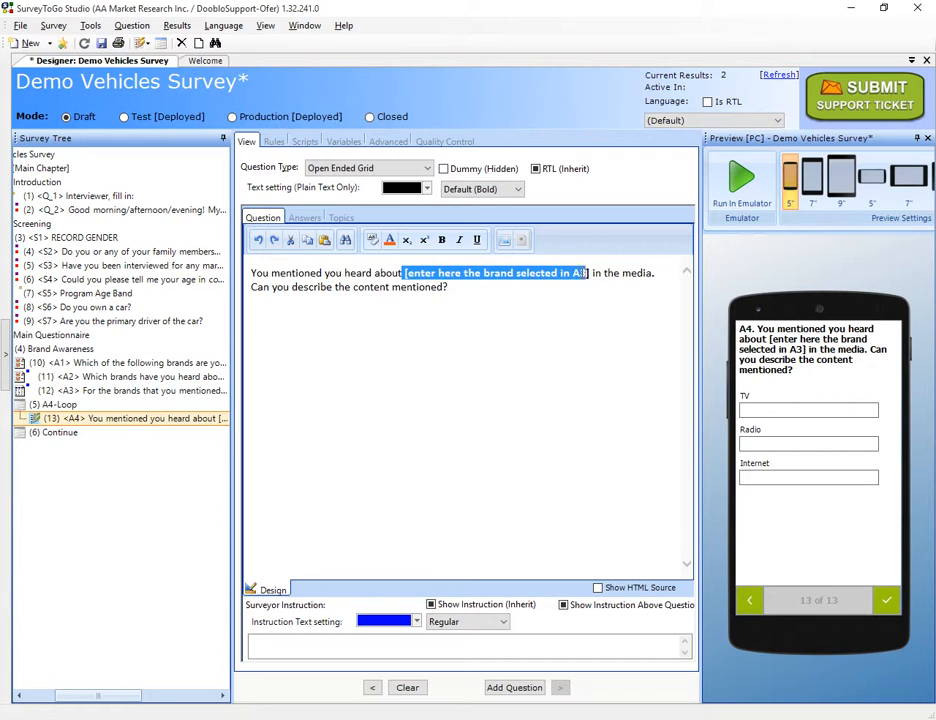
{"action": "key", "text": "ctrl+b"}
{"action": "left_click", "coordinate": [446, 292]}
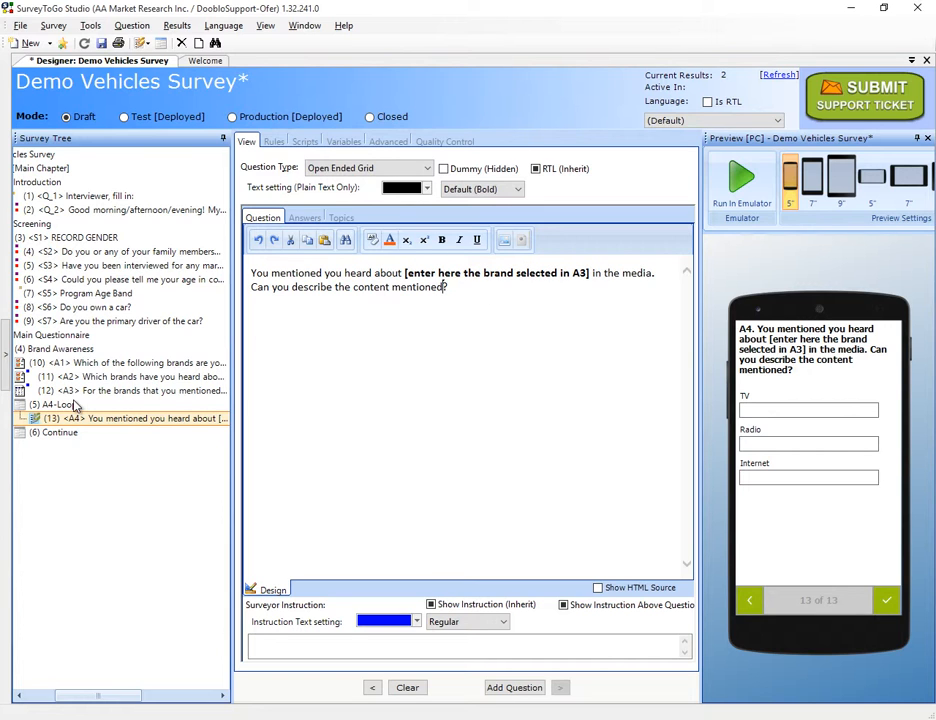
{"action": "key", "text": "alt+Tab"}
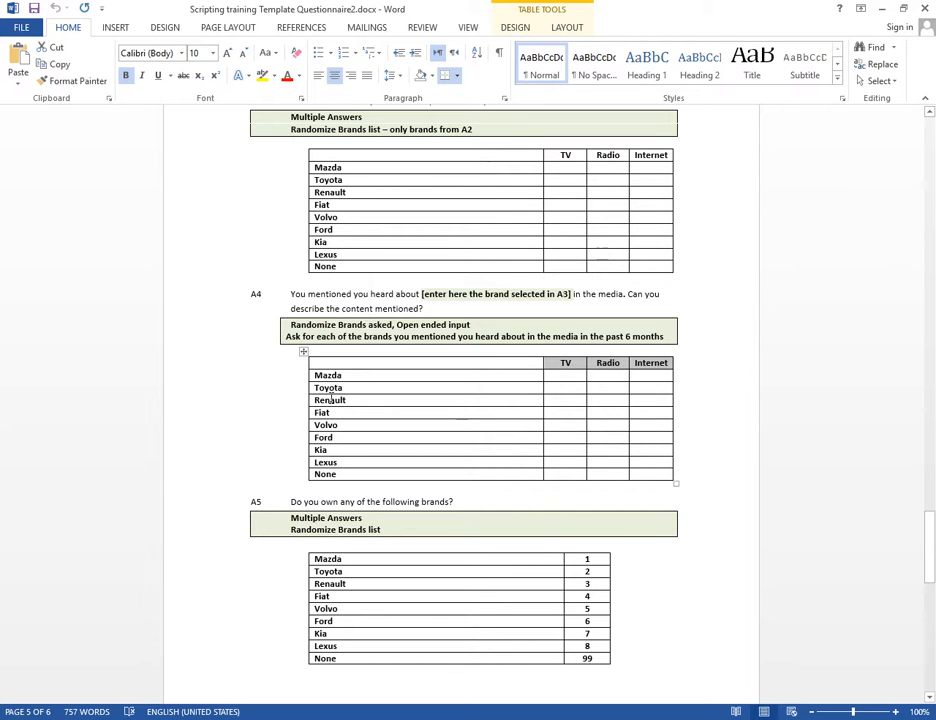
{"action": "left_click_drag", "start_coordinate": [361, 378], "coordinate": [361, 439]}
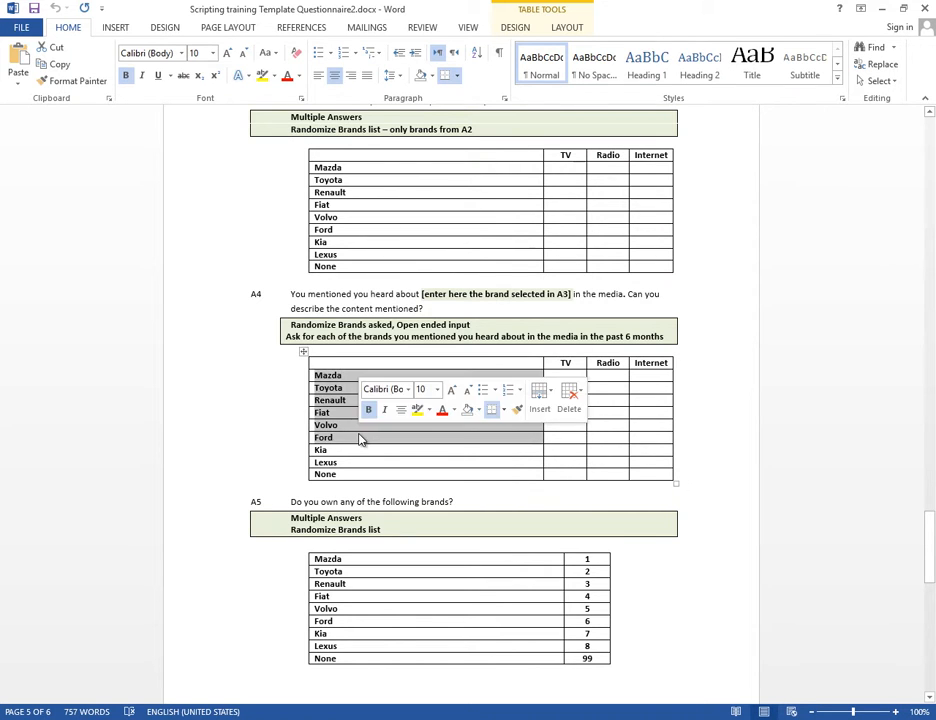
{"action": "key", "text": "alt+Tab"}
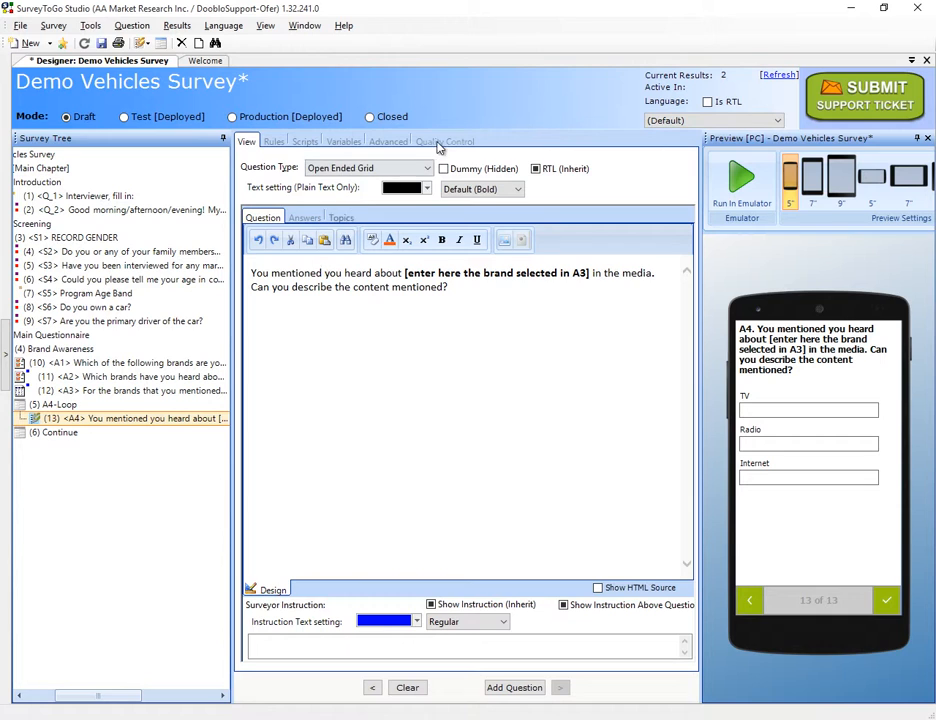
Set the A4-Loop chapter to iterate by the Car Brands scale, accepting the change of iteration settings.
{"action": "left_click", "coordinate": [43, 408]}
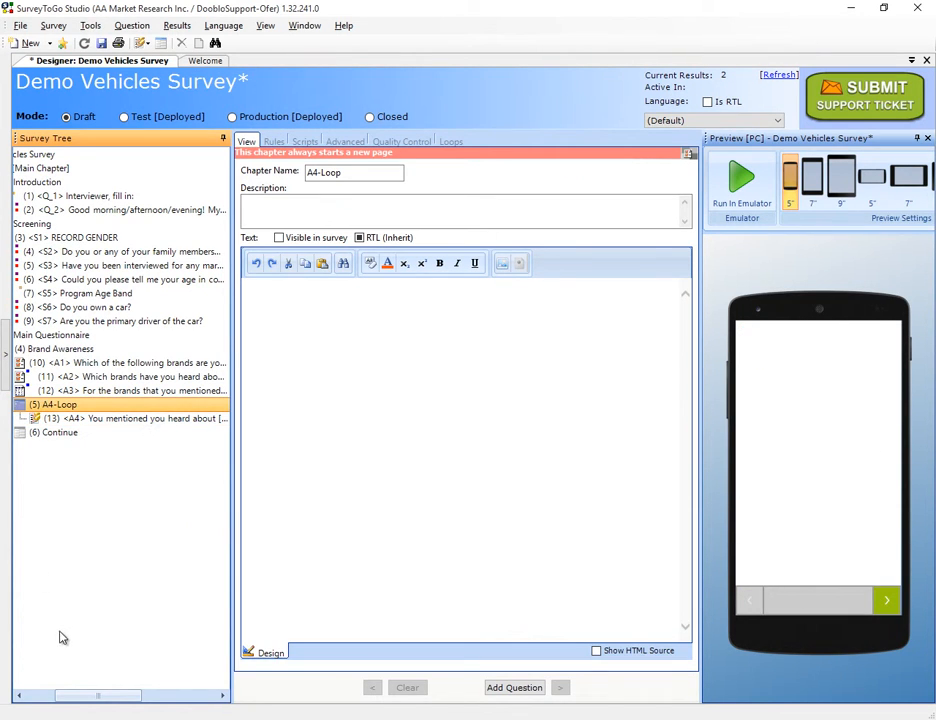
{"action": "left_click_drag", "start_coordinate": [88, 695], "coordinate": [42, 695]}
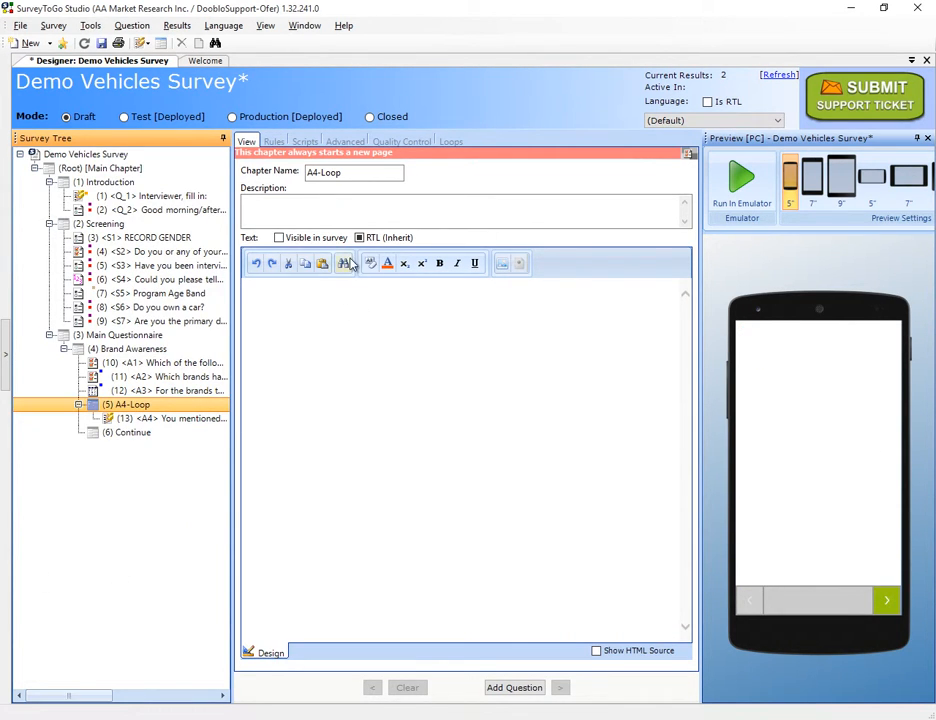
{"action": "left_click", "coordinate": [451, 145]}
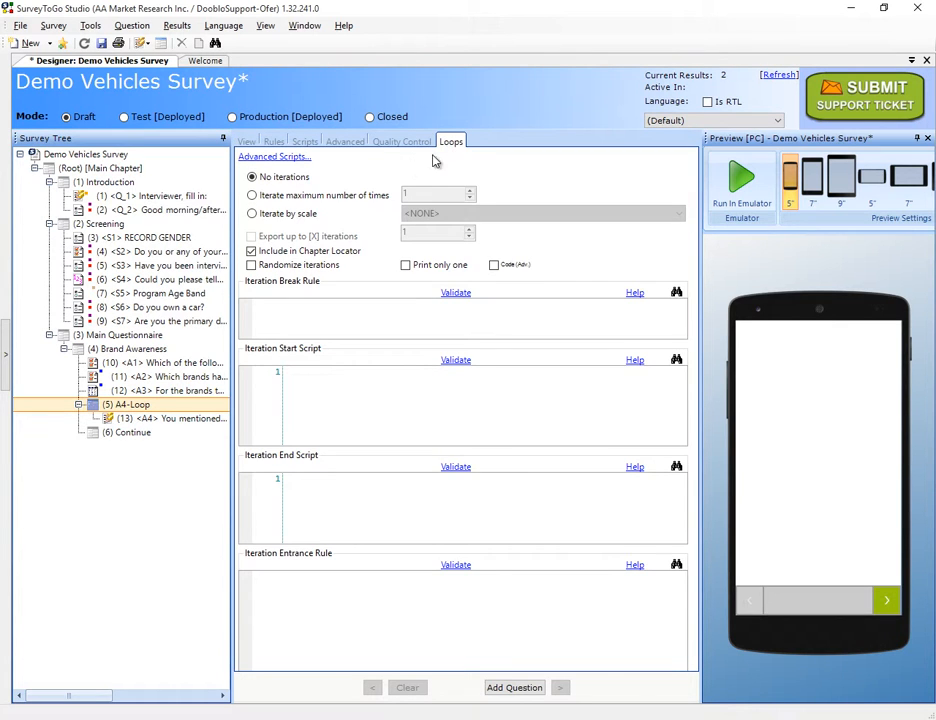
{"action": "left_click", "coordinate": [292, 217]}
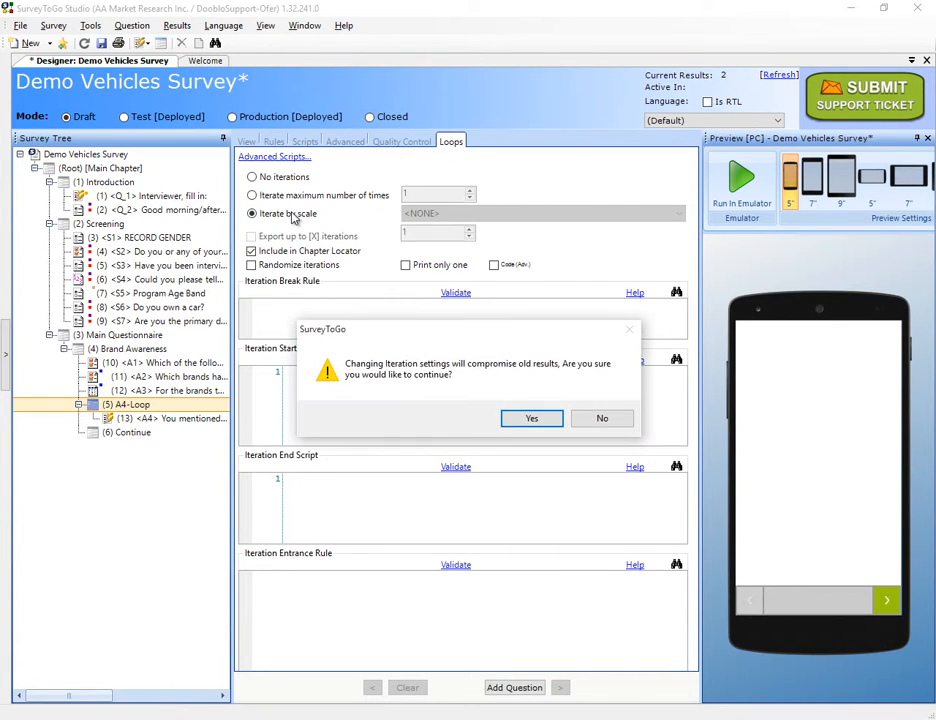
{"action": "left_click", "coordinate": [521, 418]}
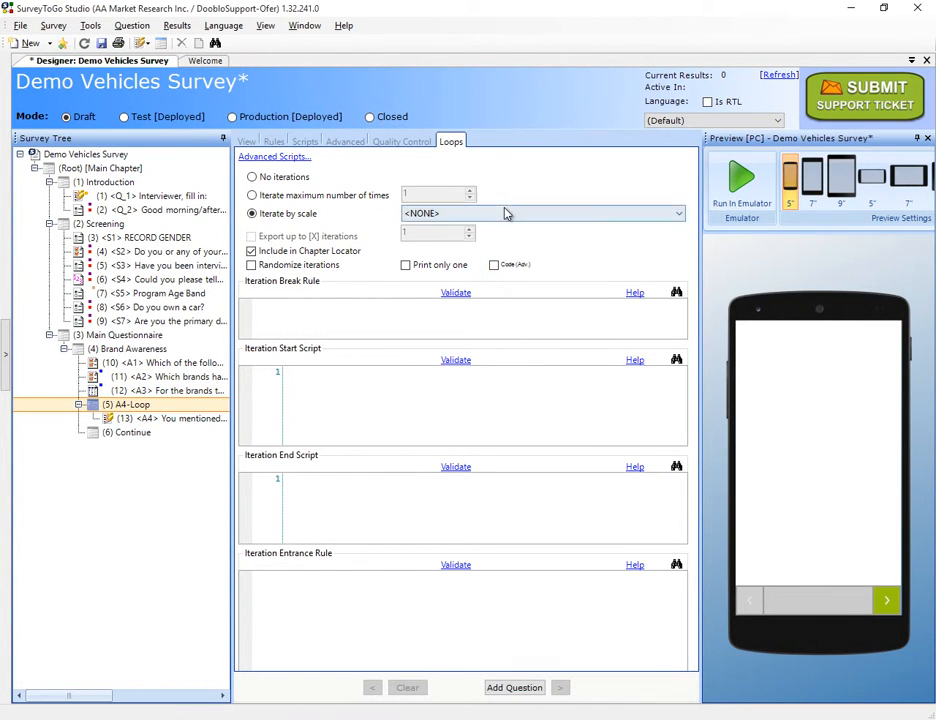
{"action": "left_click", "coordinate": [504, 213]}
{"action": "left_click", "coordinate": [493, 250]}
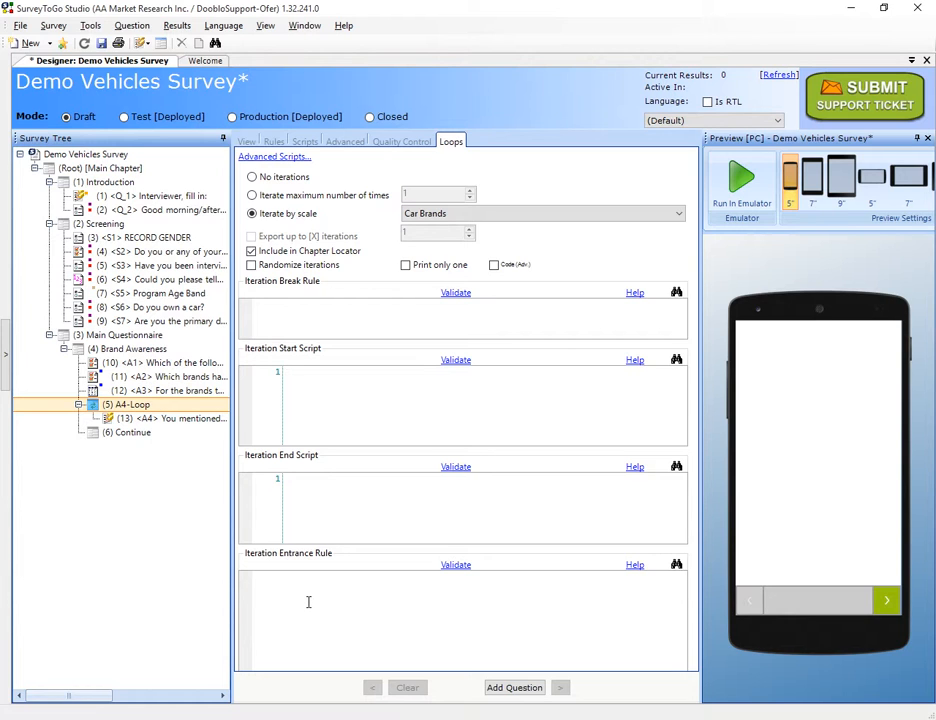
Enter "Contains(IterationIndex," in the A4-Loop chapter's iteration entrance rule.
{"action": "type", "text": "Contains"}
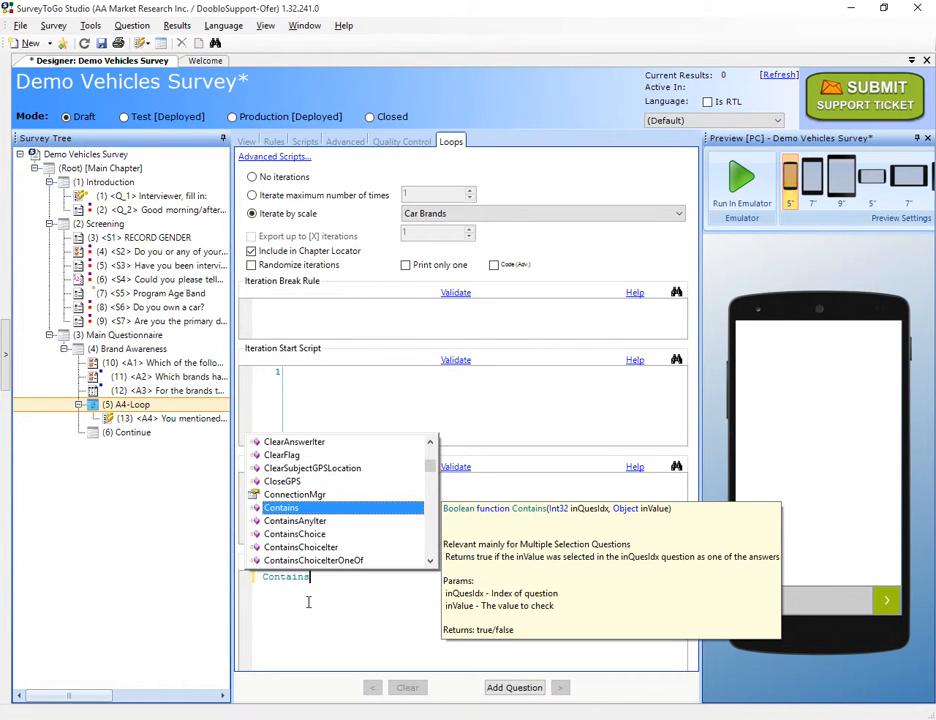
{"action": "type", "text": "(Iterat"}
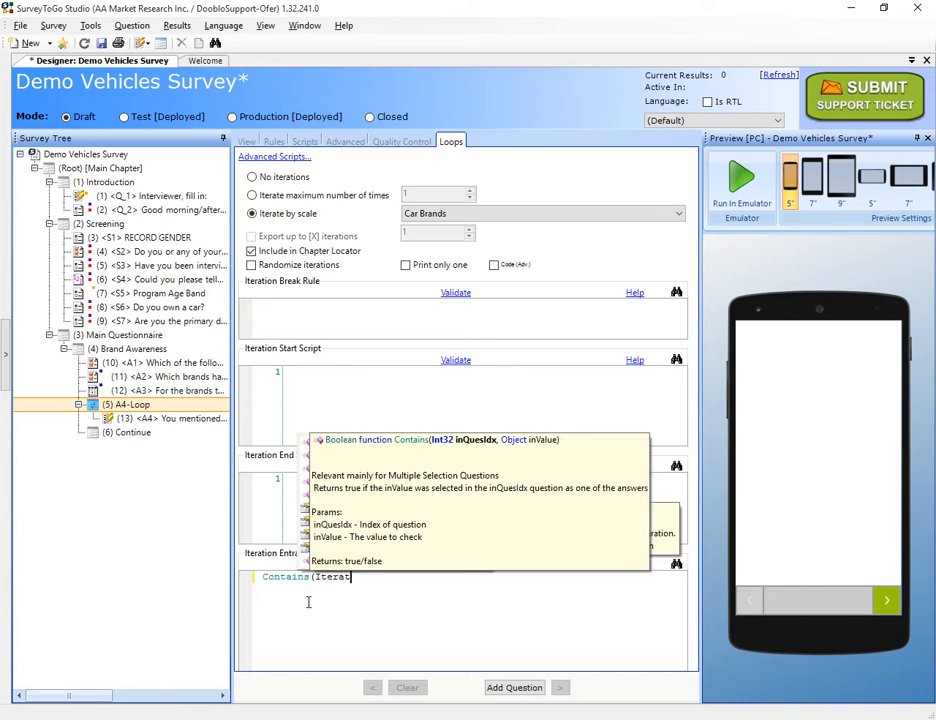
{"action": "type", "text": "ionIndex,"}
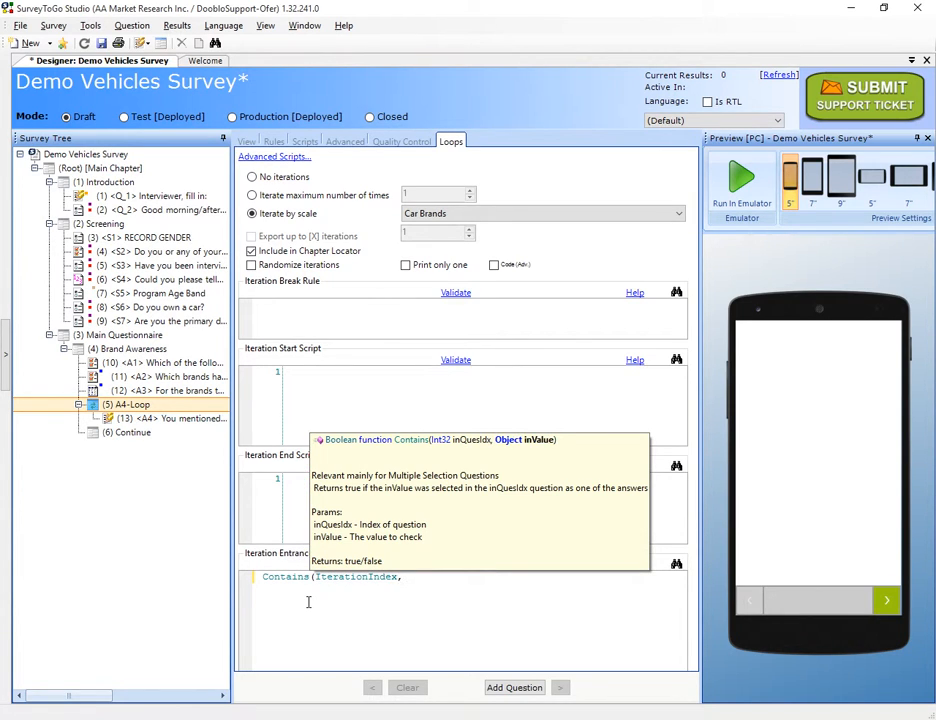
Delete "IterationIndex," from the iteration entrance rule, keeping only "Contains(".
{"action": "key", "text": "BackSpace"}
{"action": "key", "text": "BackSpace"}
{"action": "key", "text": "BackSpace"}
{"action": "key", "text": "BackSpace"}
{"action": "key", "text": "BackSpace"}
{"action": "key", "text": "BackSpace"}
{"action": "key", "text": "BackSpace"}
{"action": "key", "text": "BackSpace"}
{"action": "key", "text": "BackSpace"}
{"action": "key", "text": "BackSpace"}
{"action": "key", "text": "BackSpace"}
{"action": "key", "text": "BackSpace"}
{"action": "key", "text": "BackSpace"}
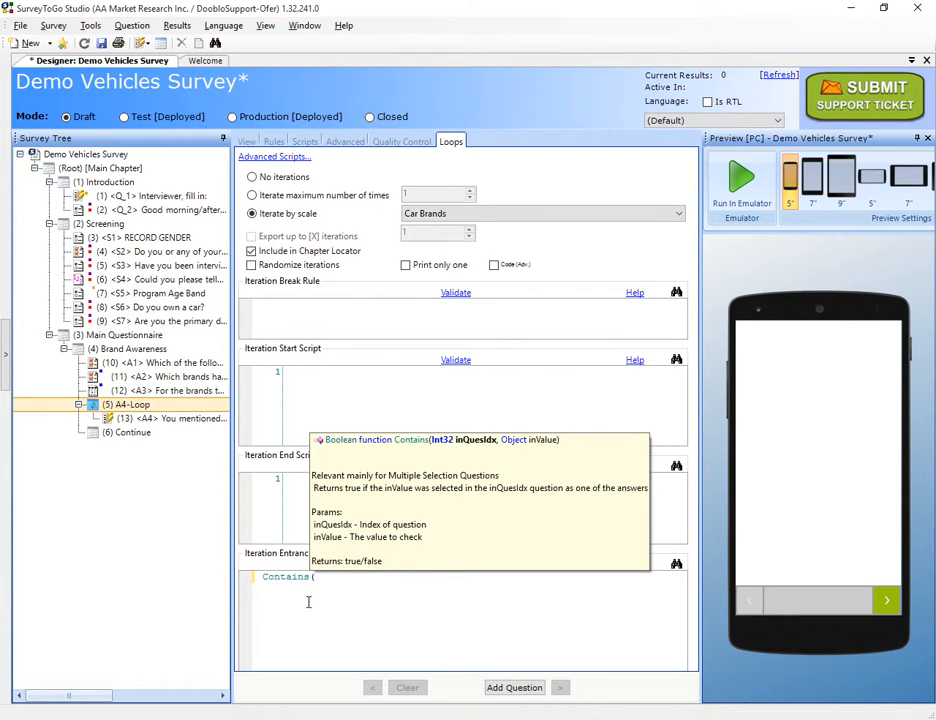
Complete the A4-Loop chapter's iteration entrance rule so it reads "Contains(A2,IterationIndex)".
{"action": "type", "text": "A"}
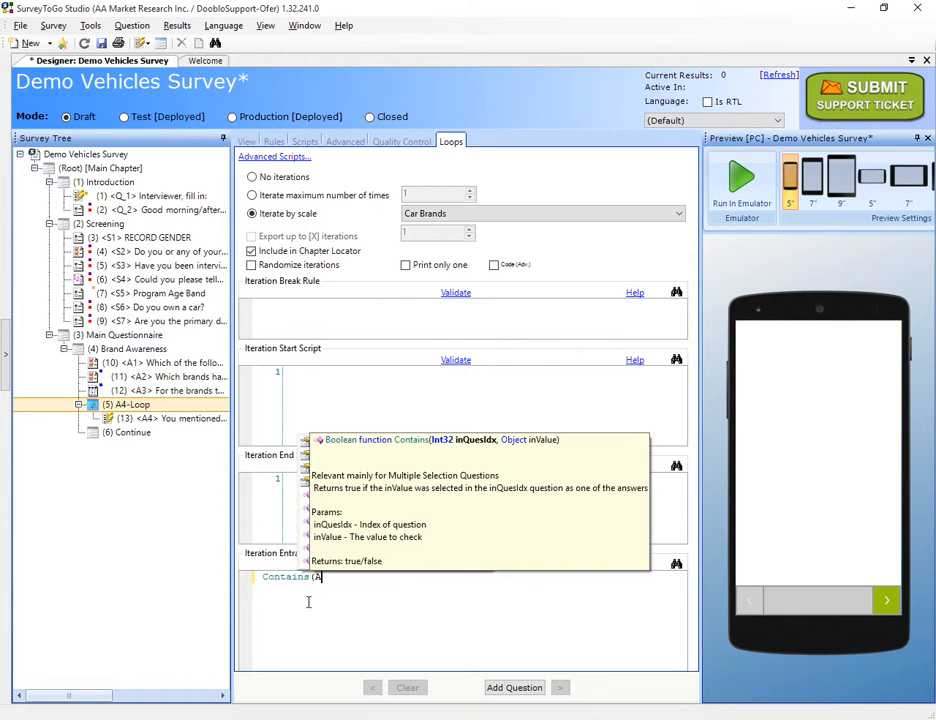
{"action": "type", "text": "2,I"}
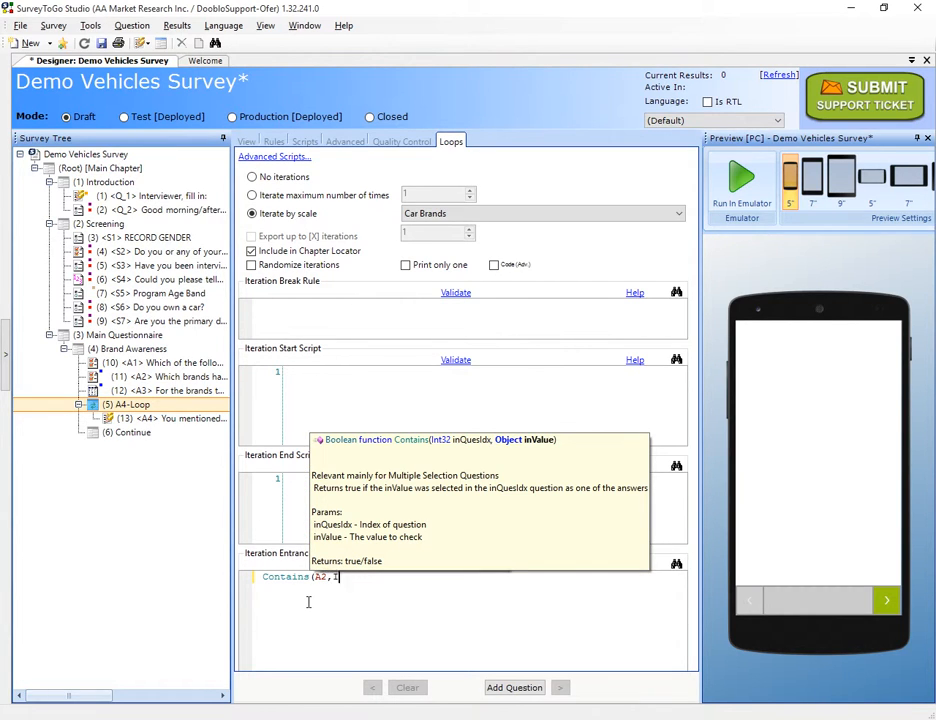
{"action": "type", "text": "terationIndex)"}
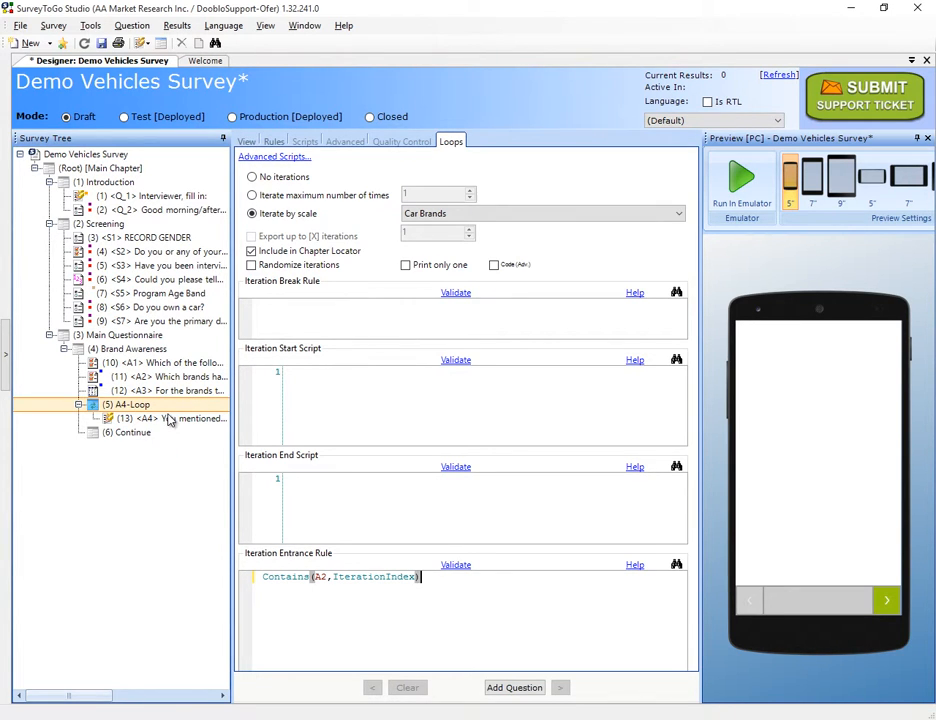
Replace "[enter here the brand selected in A3]" in question A4's text with the placeholder {0}.
{"action": "left_click", "coordinate": [127, 418]}
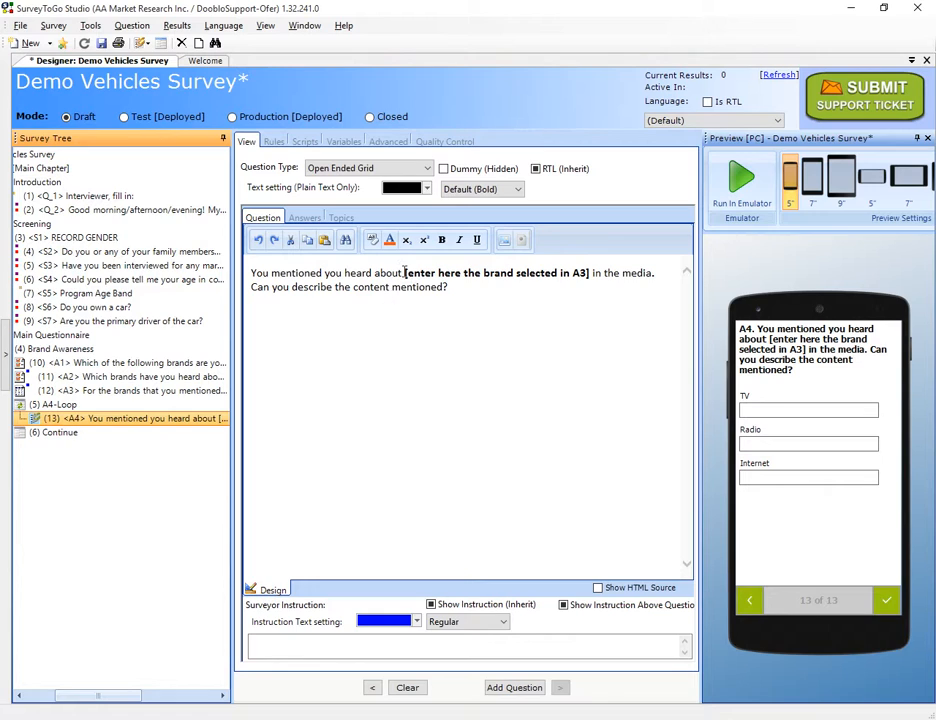
{"action": "left_click_drag", "start_coordinate": [404, 272], "coordinate": [591, 276]}
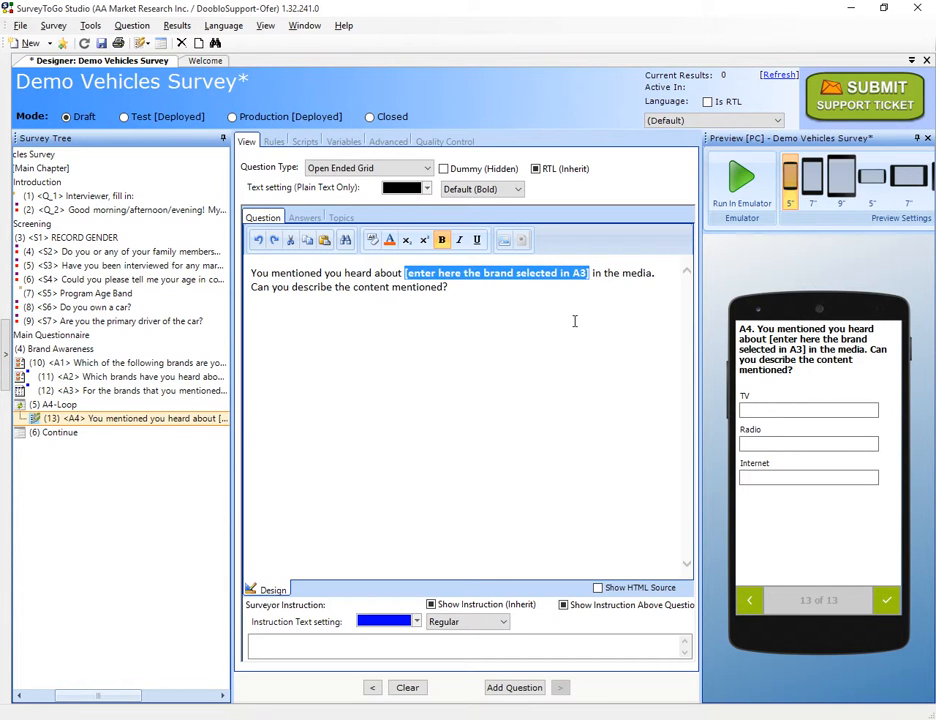
{"action": "type", "text": "{"}
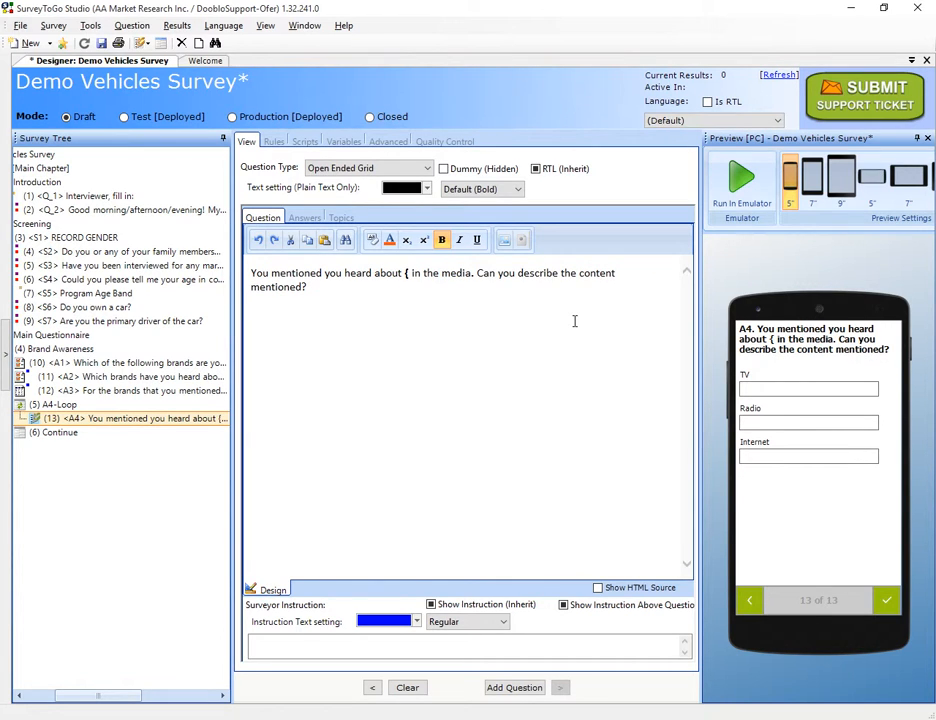
{"action": "type", "text": "0"}
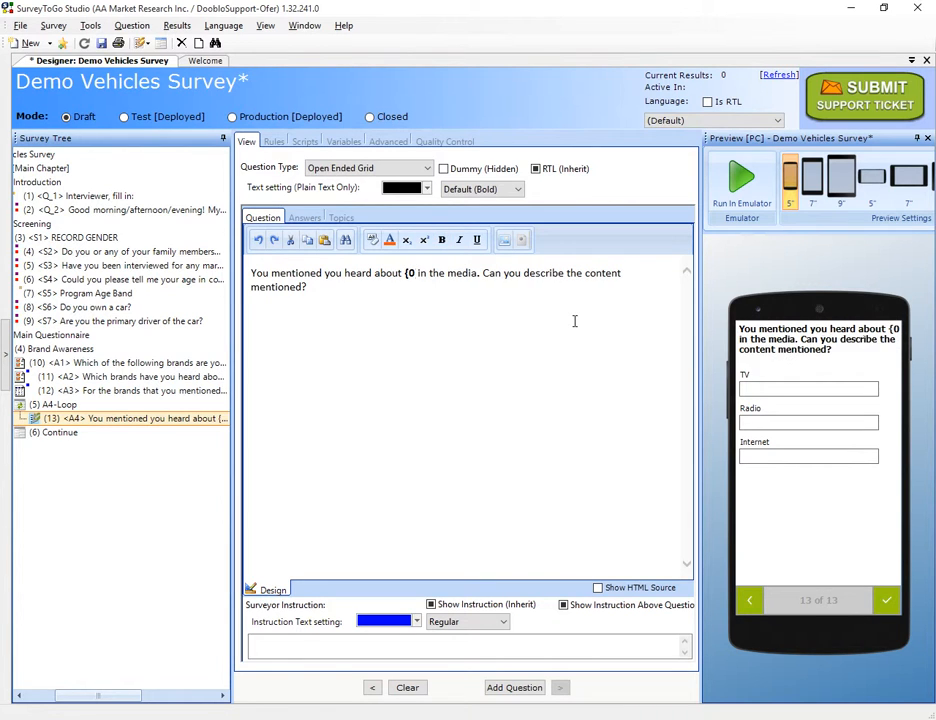
{"action": "type", "text": "}"}
Enter "SetTextFormat(CurrQues,IterationName);" as the first line of question A4's start script.
{"action": "left_click", "coordinate": [311, 144]}
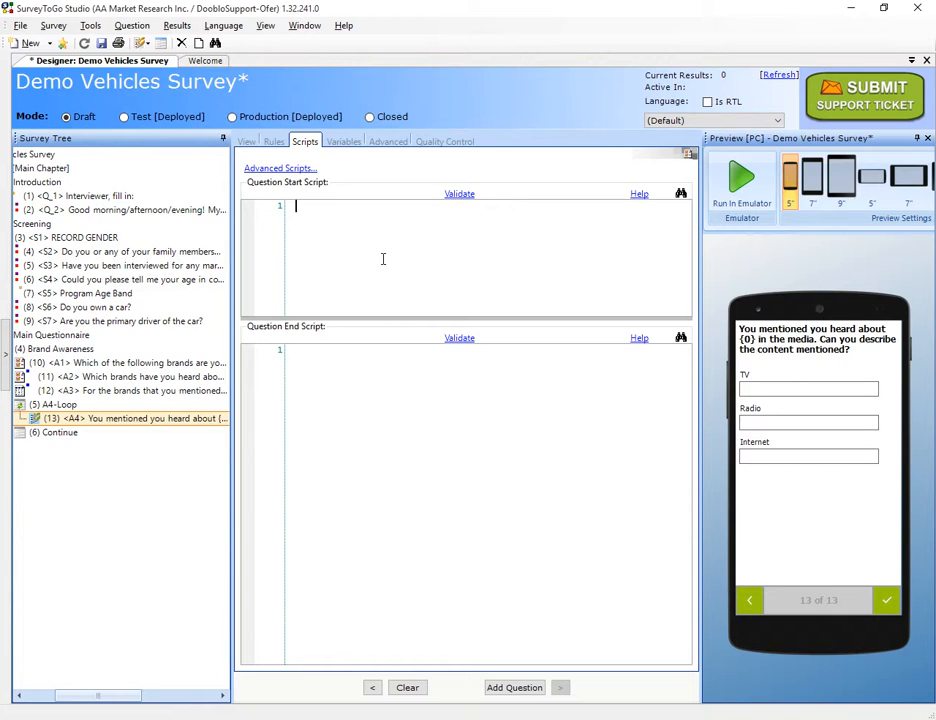
{"action": "type", "text": "SetTet"}
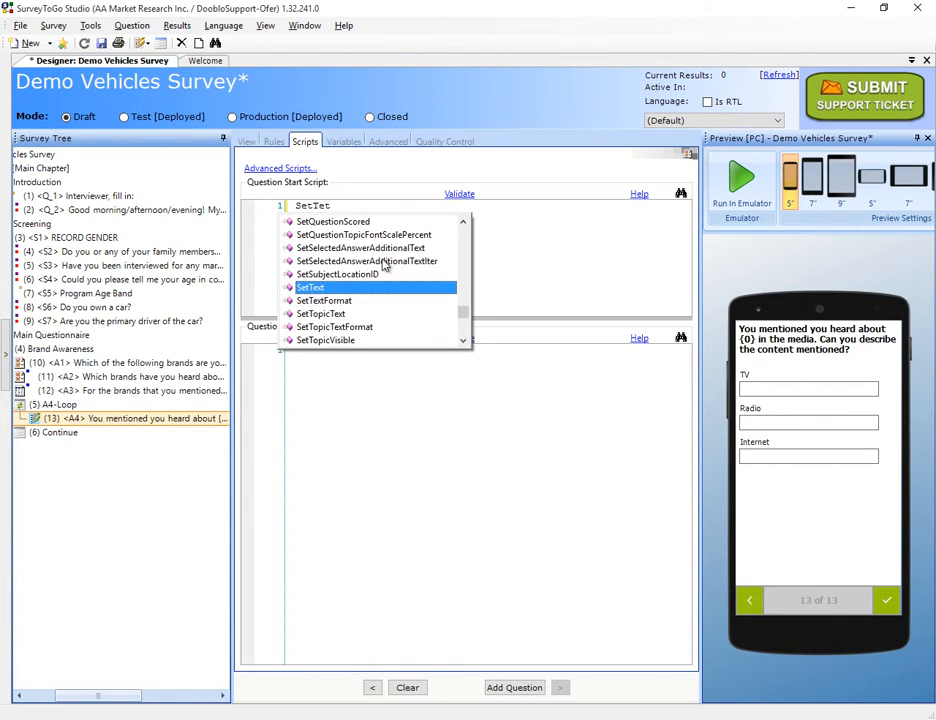
{"action": "key", "text": "Return"}
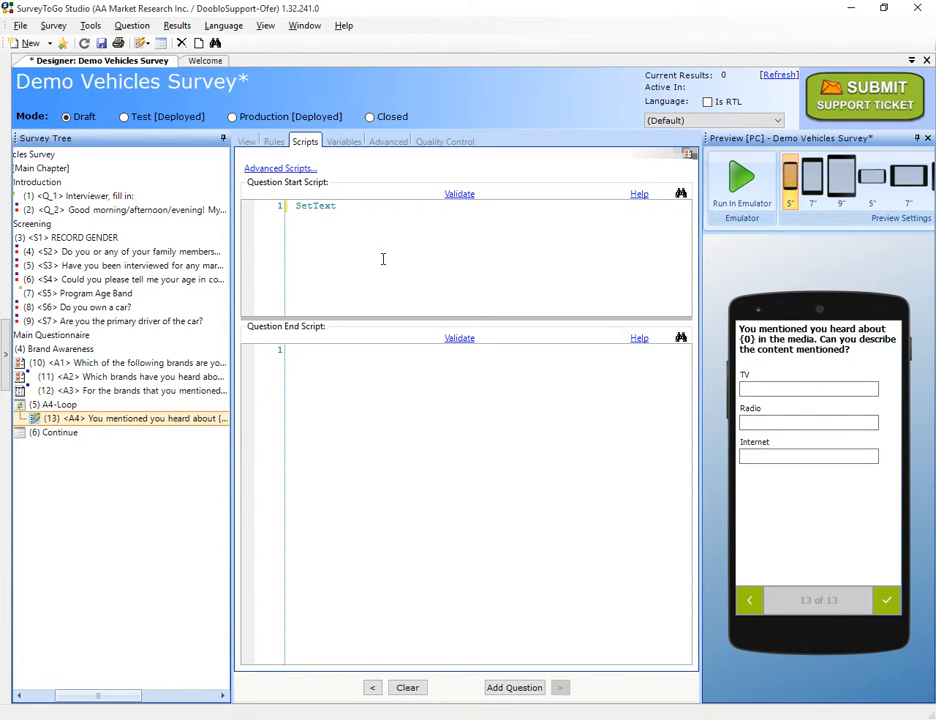
{"action": "type", "text": "Format("}
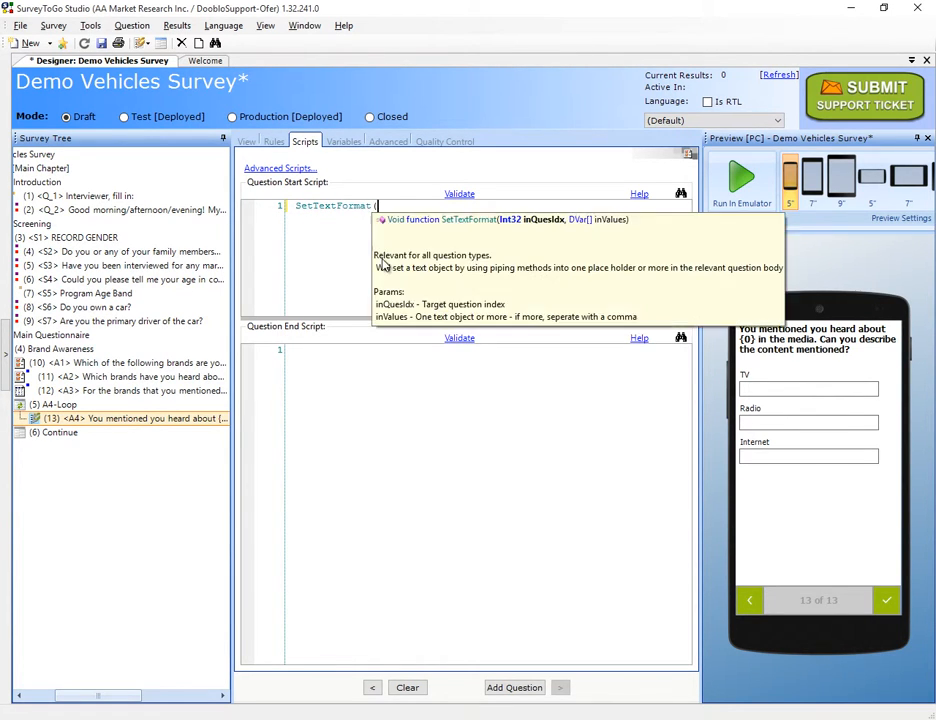
{"action": "type", "text": "CurrQues,Iterationm"}
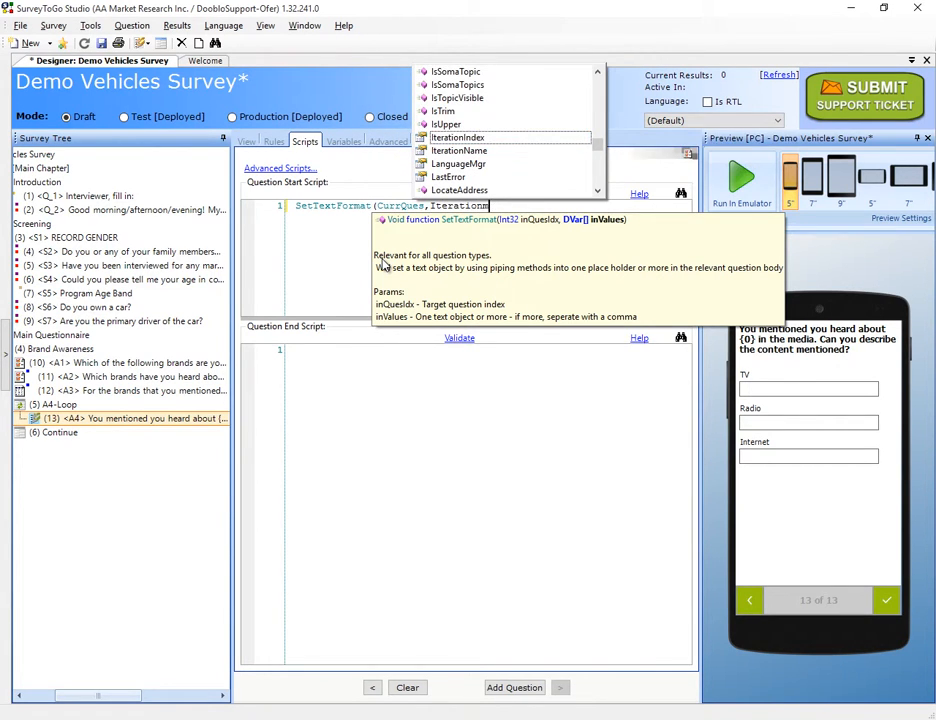
{"action": "key", "text": "Down"}
{"action": "key", "text": "Return"}
{"action": "type", "text": ")"}
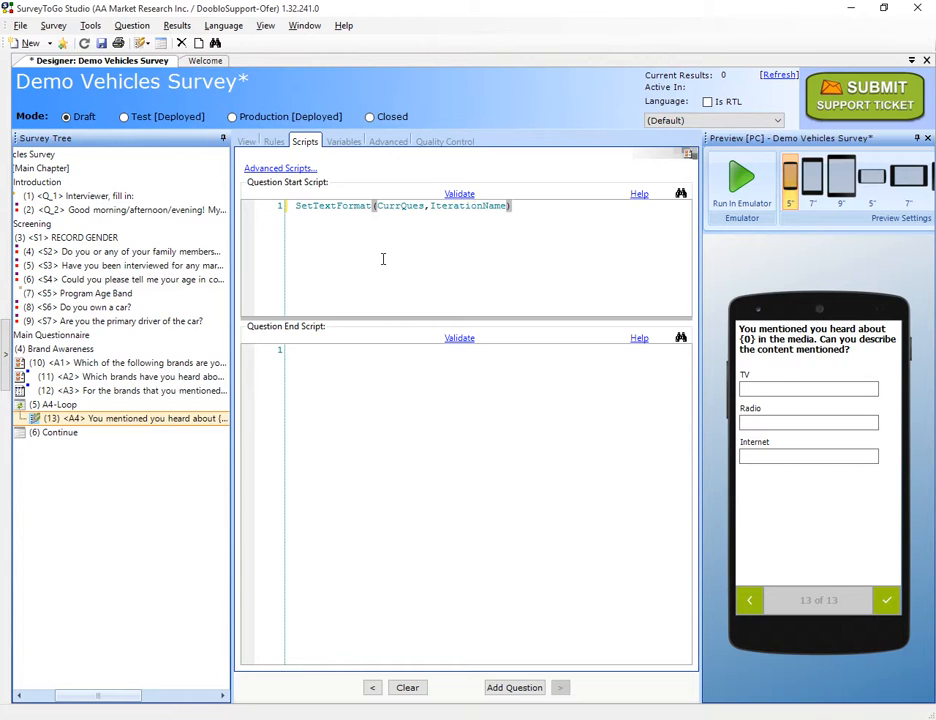
{"action": "type", "text": ";"}
Examine question A3 and its brand and media table in the Word questionnaire.
{"action": "key", "text": "alt+Tab"}
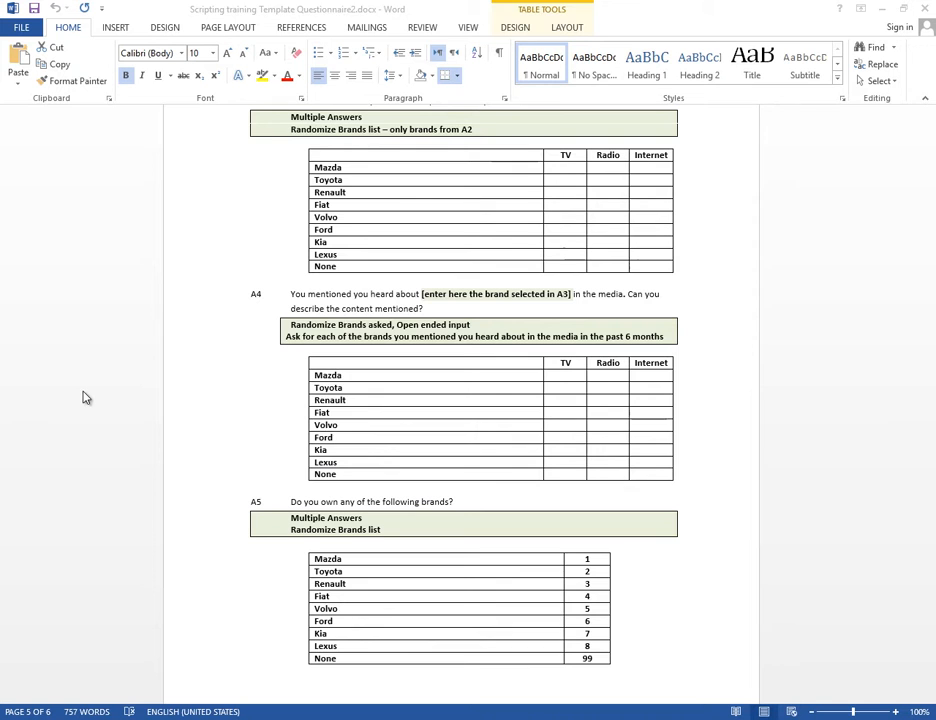
{"action": "scroll", "coordinate": [256, 337], "scroll_direction": "up", "scroll_amount": 3}
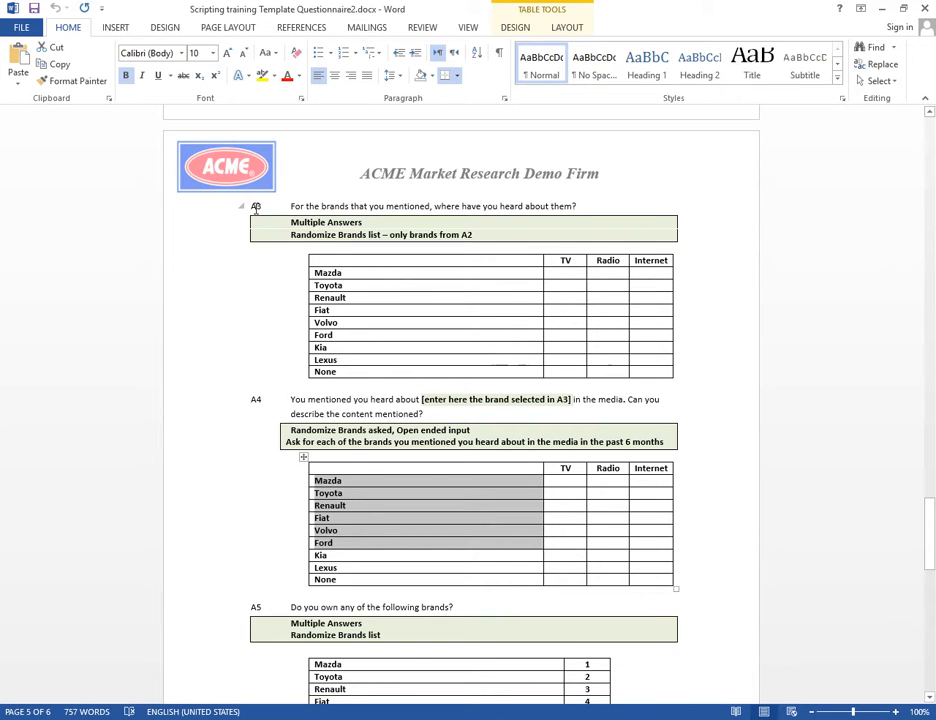
{"action": "double_click", "coordinate": [256, 206]}
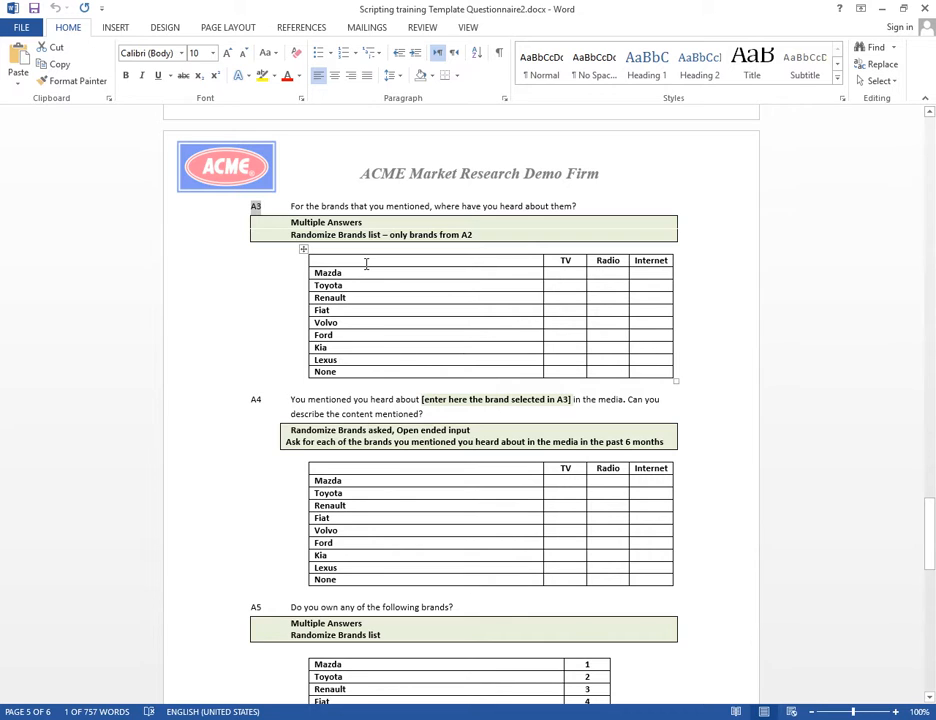
Return to SurveyToGo Studio and begin a second line in A4's start script with "SetTopicVisible(CurrQues,1,".
{"action": "key", "text": "alt+Tab"}
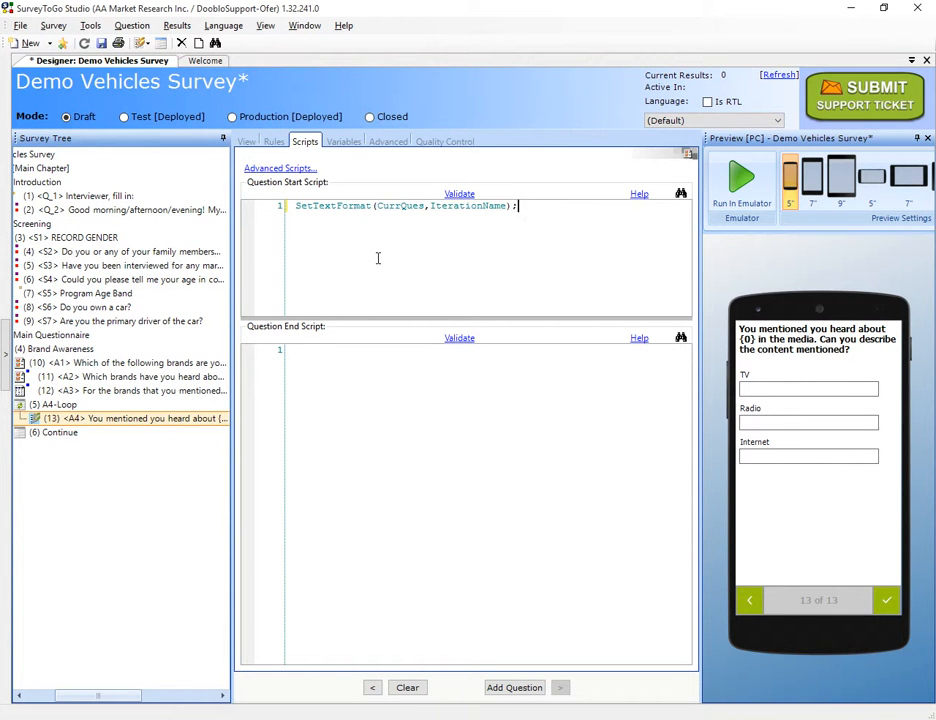
{"action": "key", "text": "Return"}
{"action": "type", "text": "Set"}
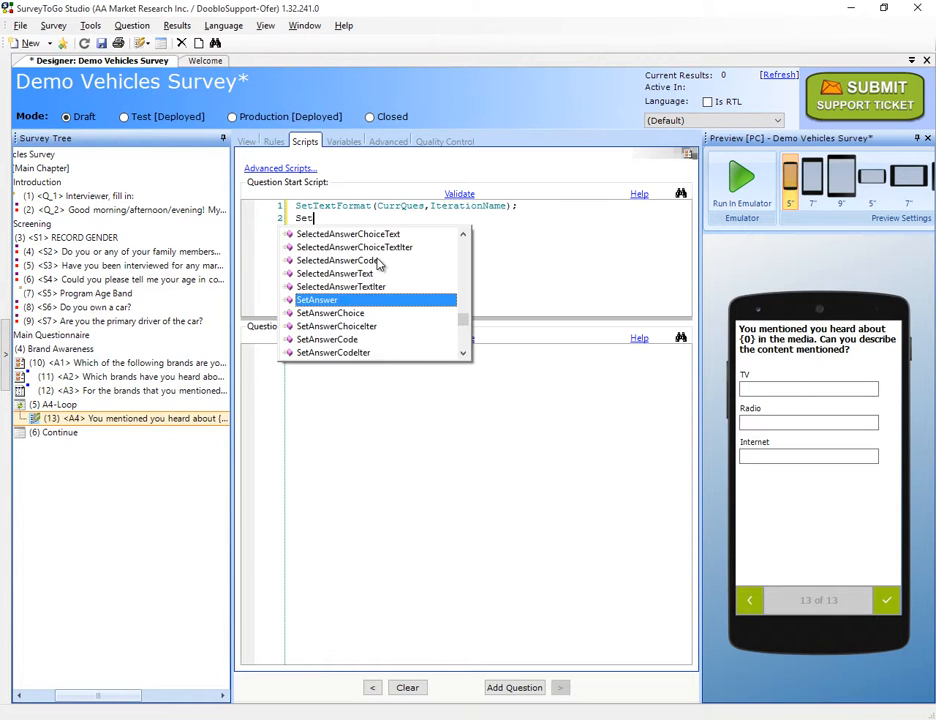
{"action": "type", "text": "TopicVisible(Cur"}
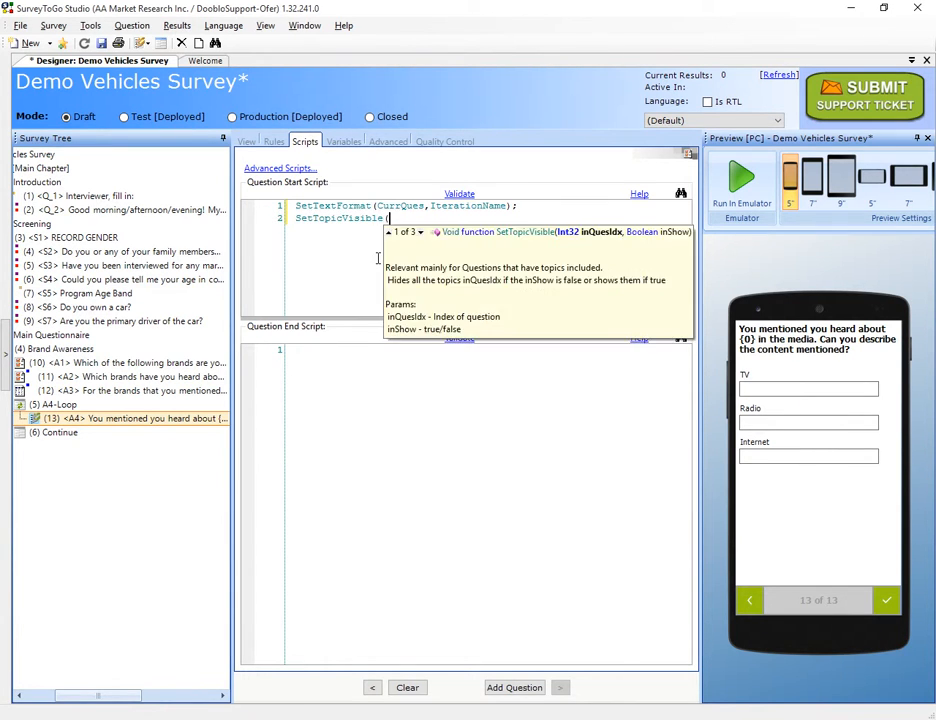
{"action": "key", "text": "Down"}
{"action": "key", "text": "Down"}
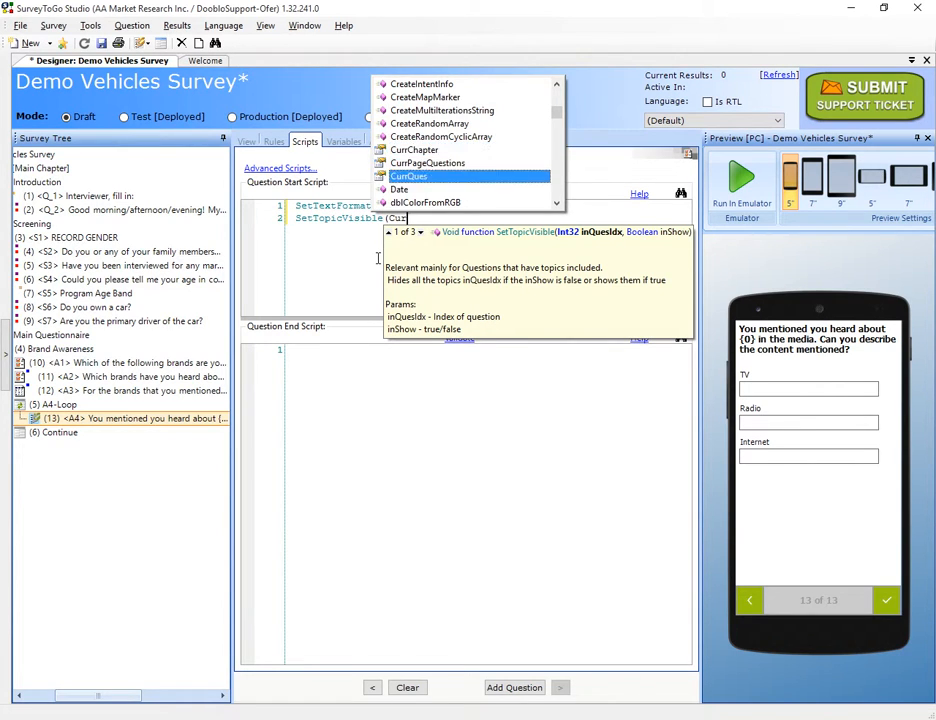
{"action": "key", "text": "Return"}
{"action": "type", "text": ","}
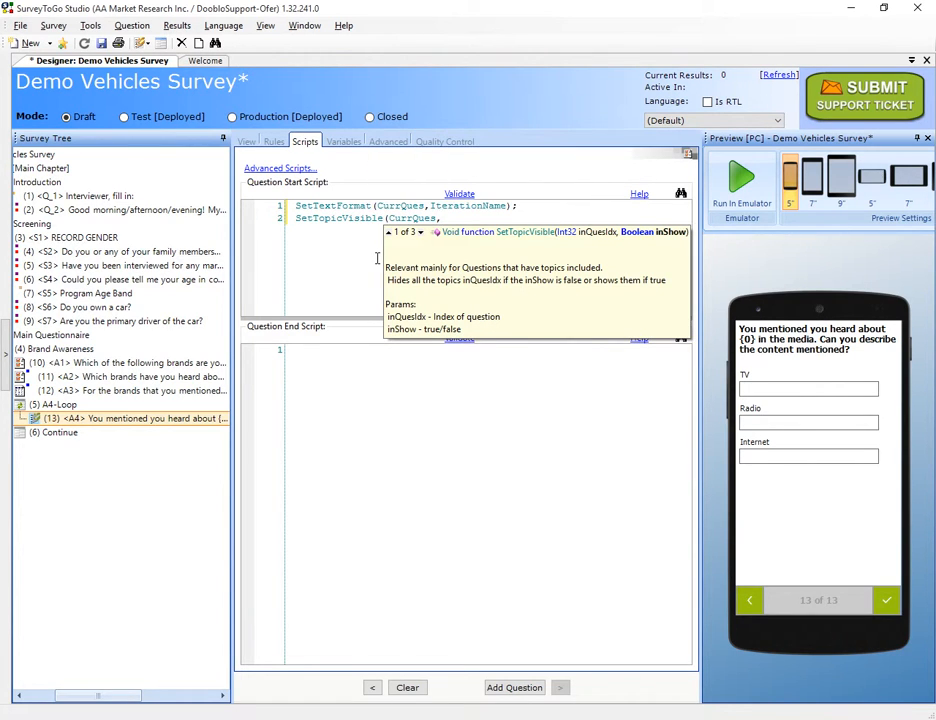
{"action": "type", "text": "1,"}
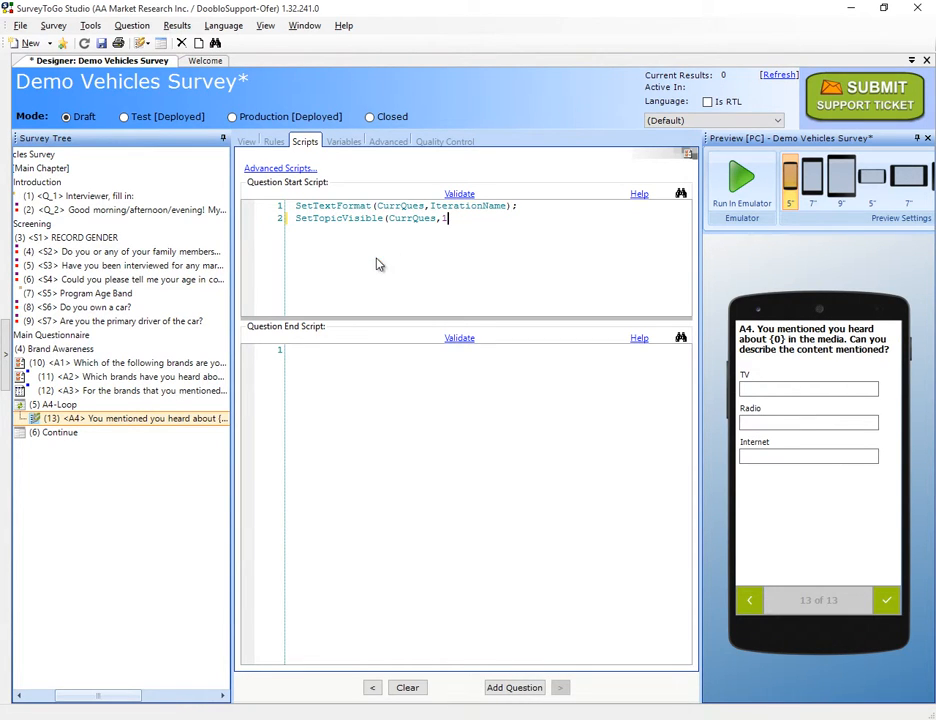
{"action": "type", "text": ","}
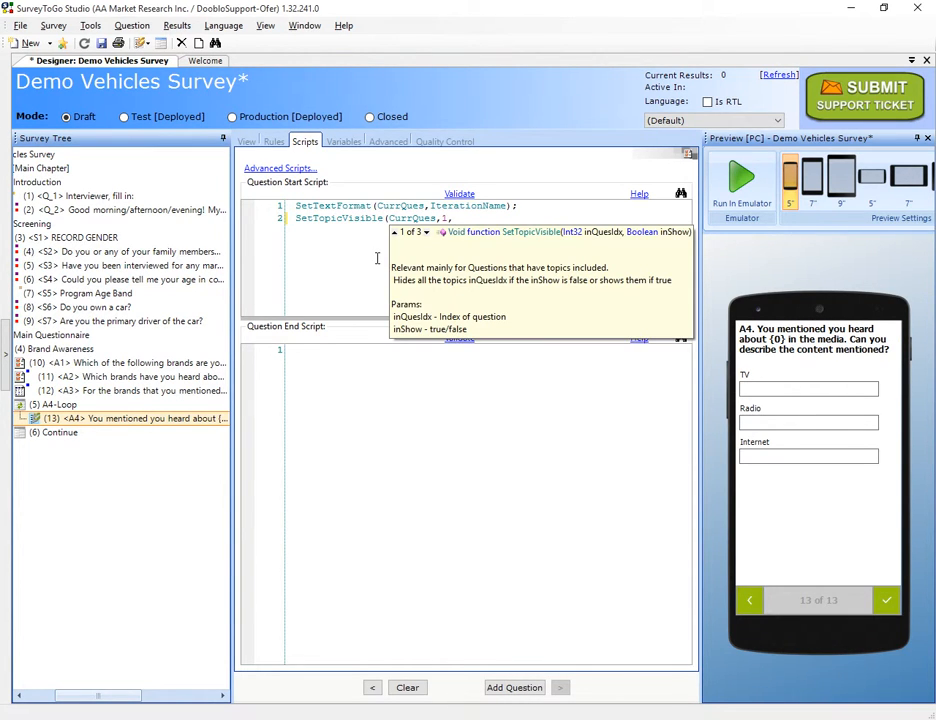
Finish the SetTopicVisible line with the condition "ContainsChoice(A3,IterationIndex,1));".
{"action": "type", "text": "ContainsCho"}
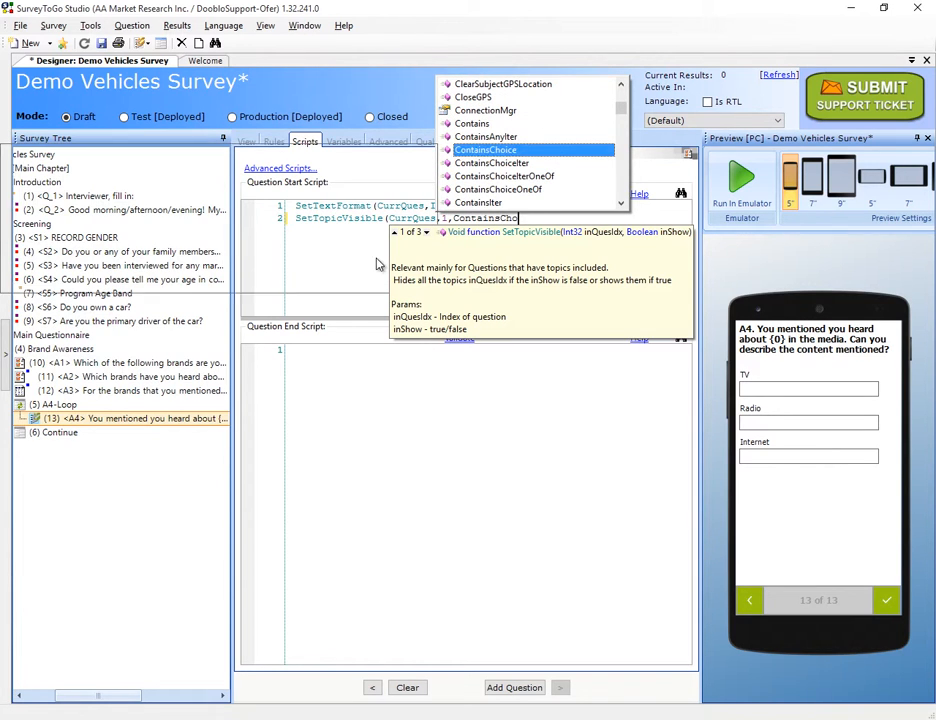
{"action": "key", "text": "Return"}
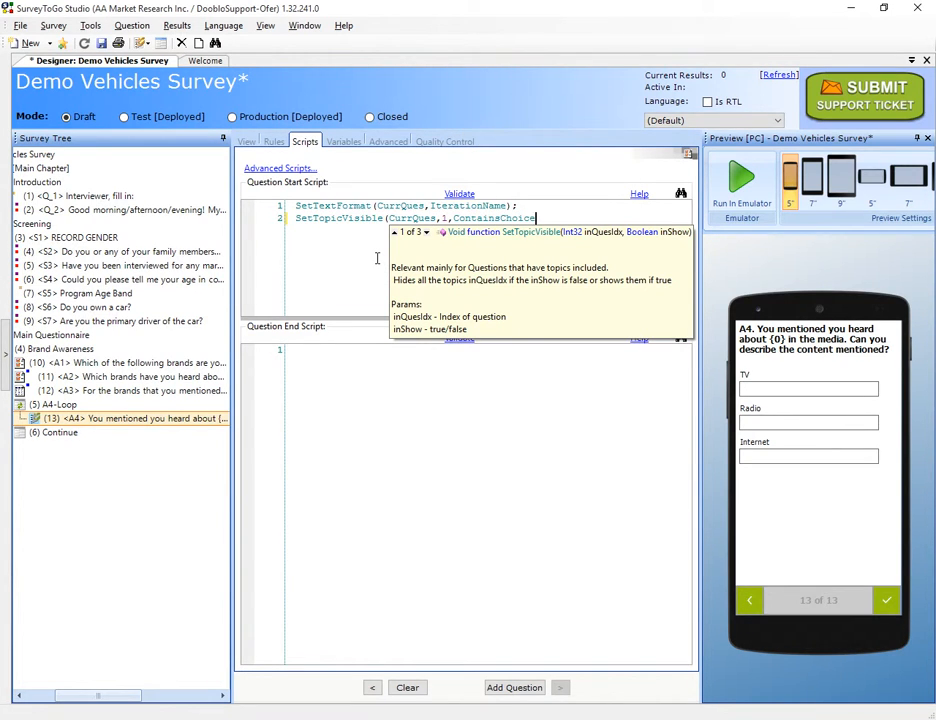
{"action": "type", "text": "(A3,"}
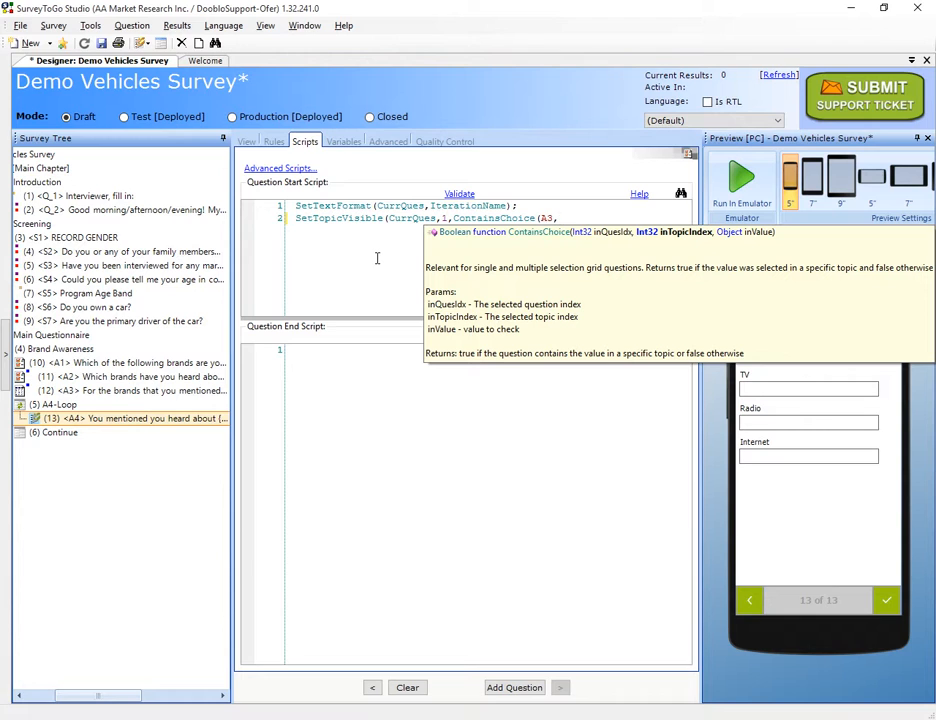
{"action": "type", "text": "IterationIn"}
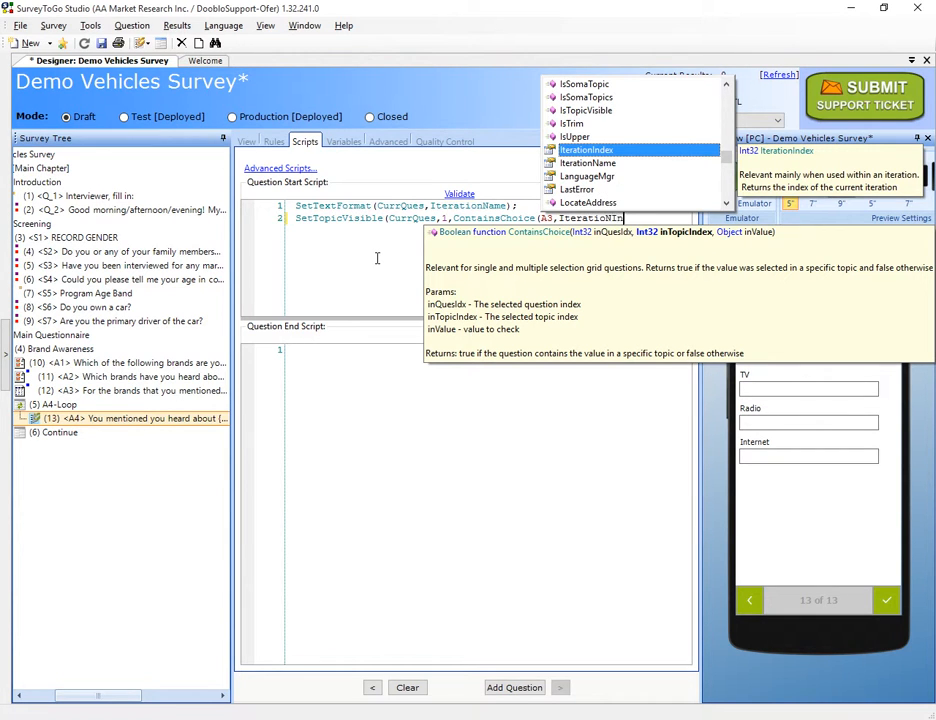
{"action": "key", "text": "Return"}
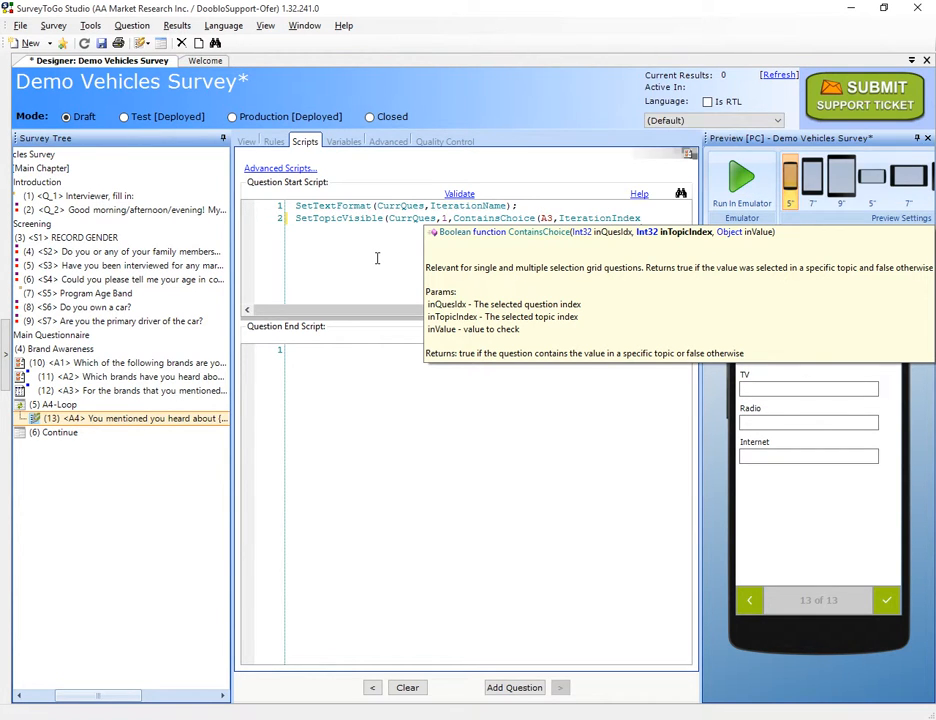
{"action": "type", "text": ","}
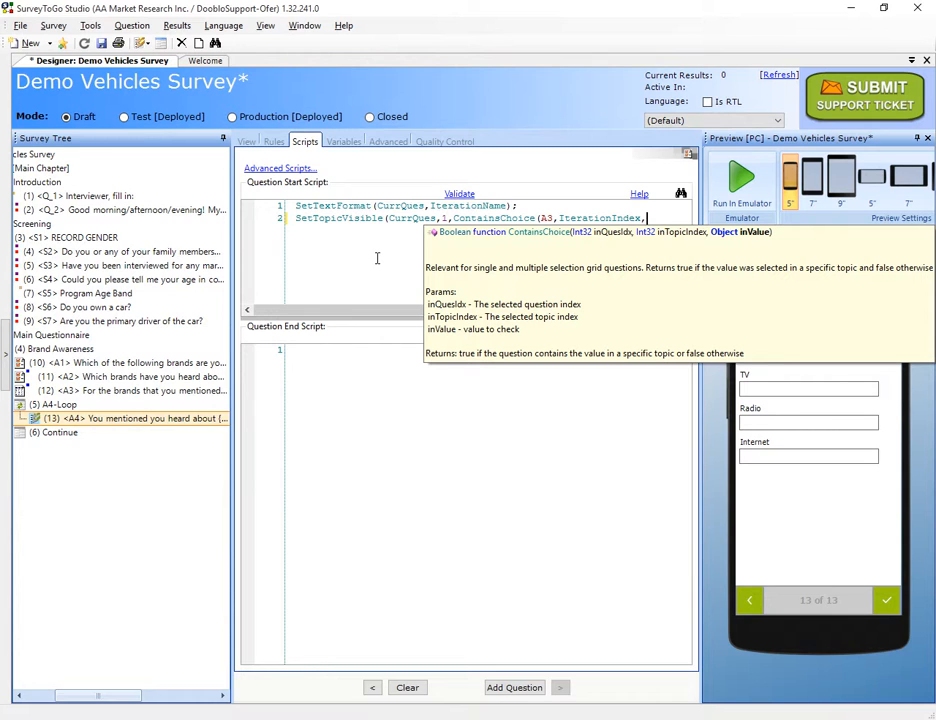
{"action": "type", "text": "1))"}
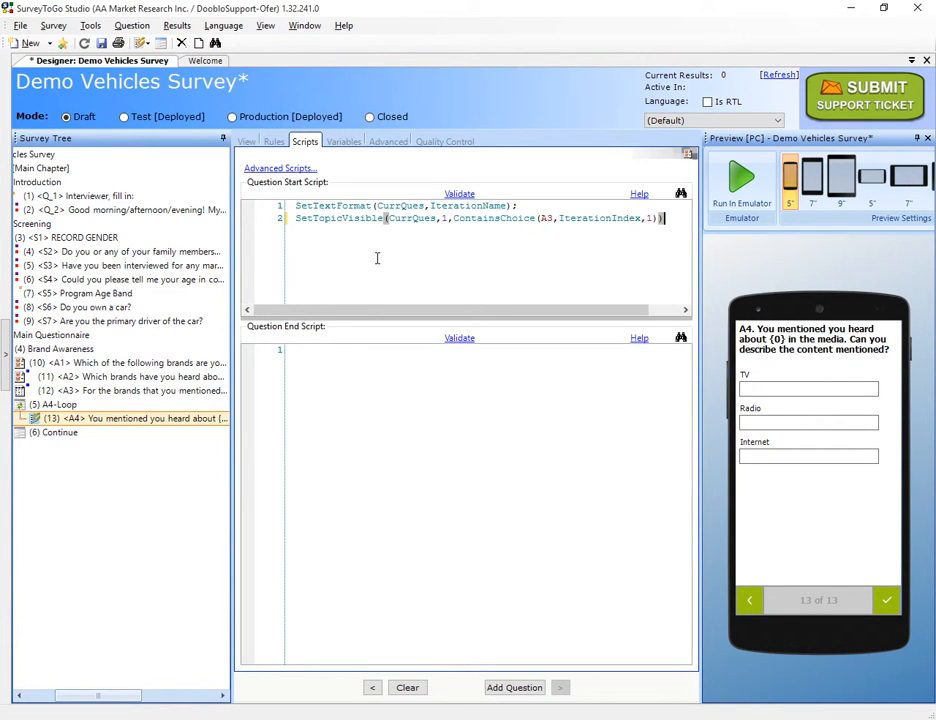
{"action": "type", "text": ";"}
Insert "true" as a final argument of SetTopicVisible, right after the ContainsChoice condition.
{"action": "key", "text": "Left"}
{"action": "key", "text": "Left"}
{"action": "type", "text": ","}
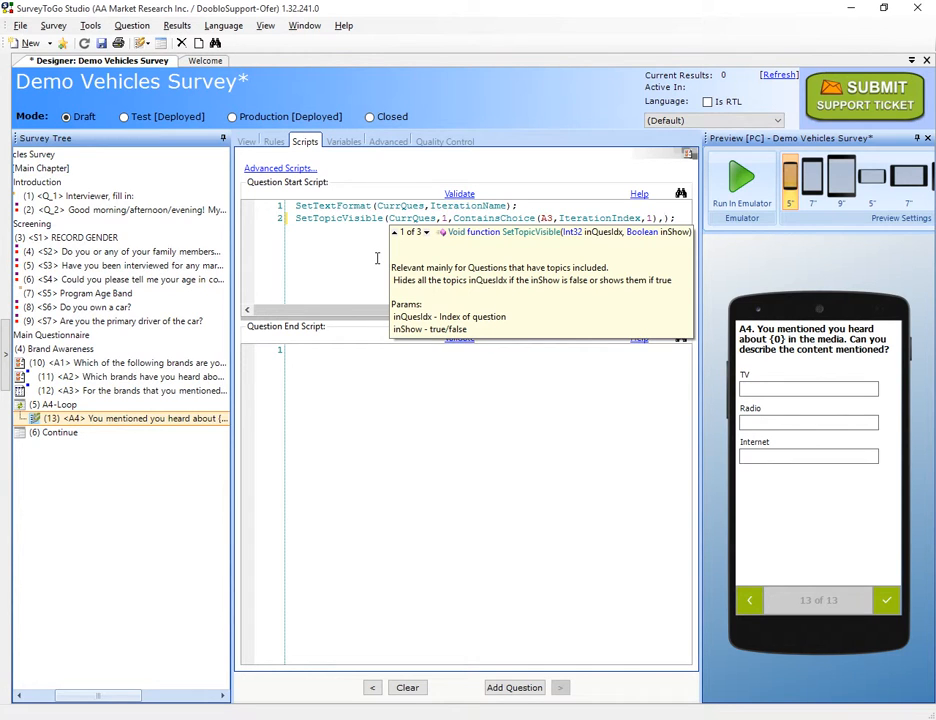
{"action": "type", "text": "tur"}
{"action": "key", "text": "BackSpace"}
{"action": "key", "text": "BackSpace"}
{"action": "type", "text": "rue"}
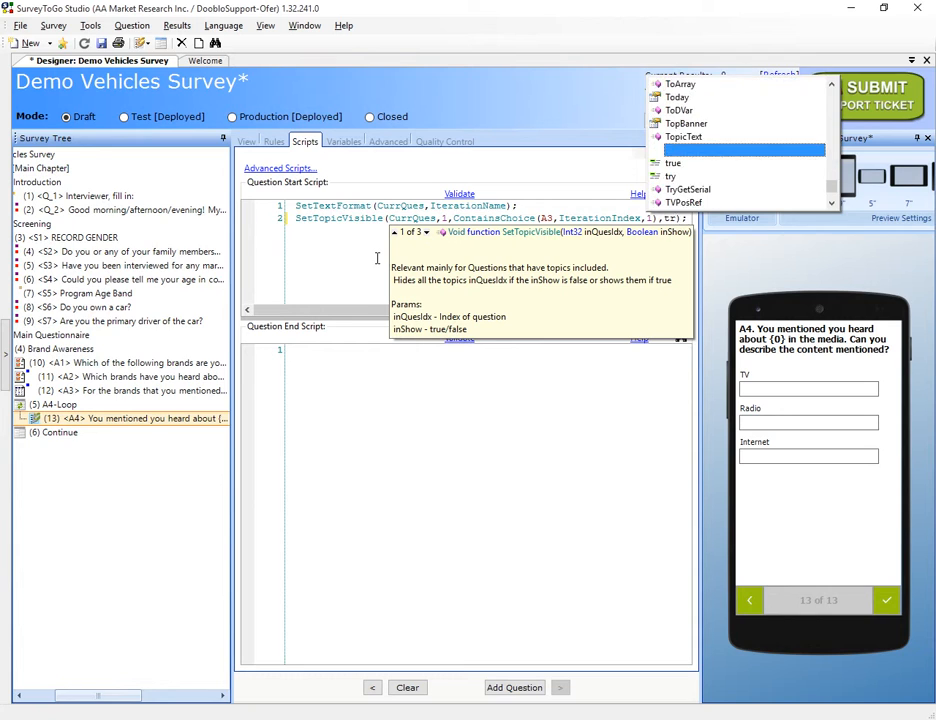
Duplicate the SetTopicVisible line twice, as lines 3 and 4 of the start script.
{"action": "key", "text": "Home"}
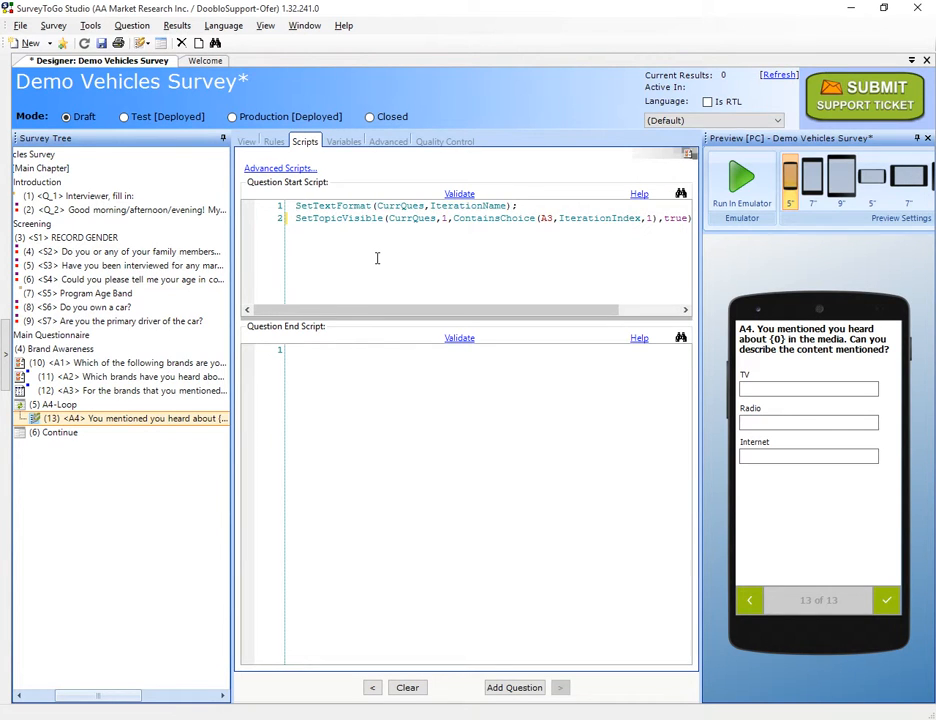
{"action": "key", "text": "shift+End"}
{"action": "key", "text": "ctrl+c"}
{"action": "key", "text": "End"}
{"action": "key", "text": "Return"}
{"action": "key", "text": "ctrl+v"}
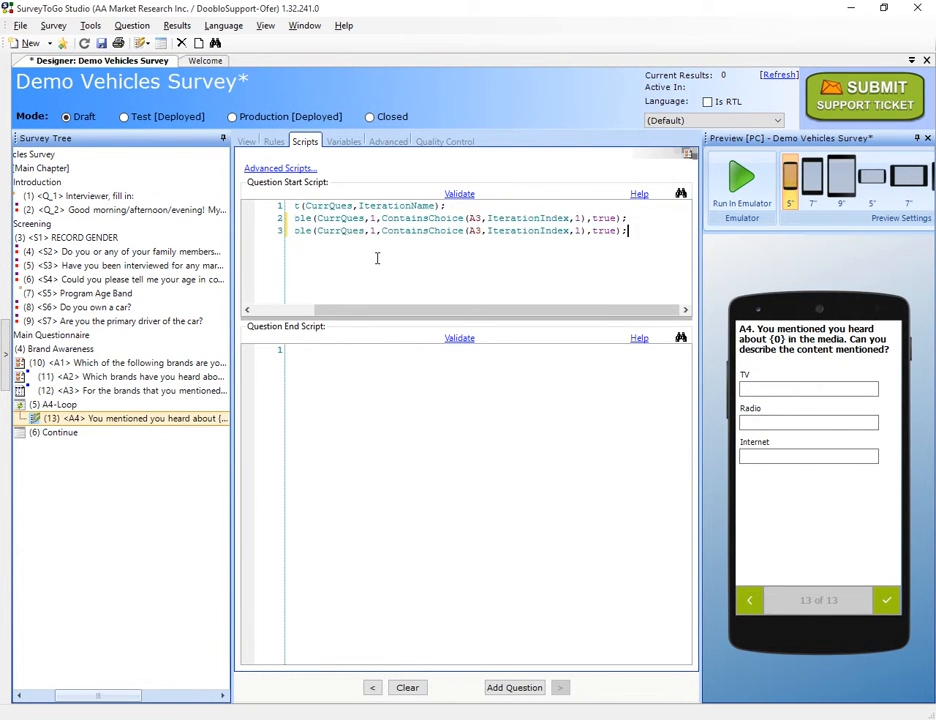
{"action": "key", "text": "Return"}
{"action": "key", "text": "ctrl+v"}
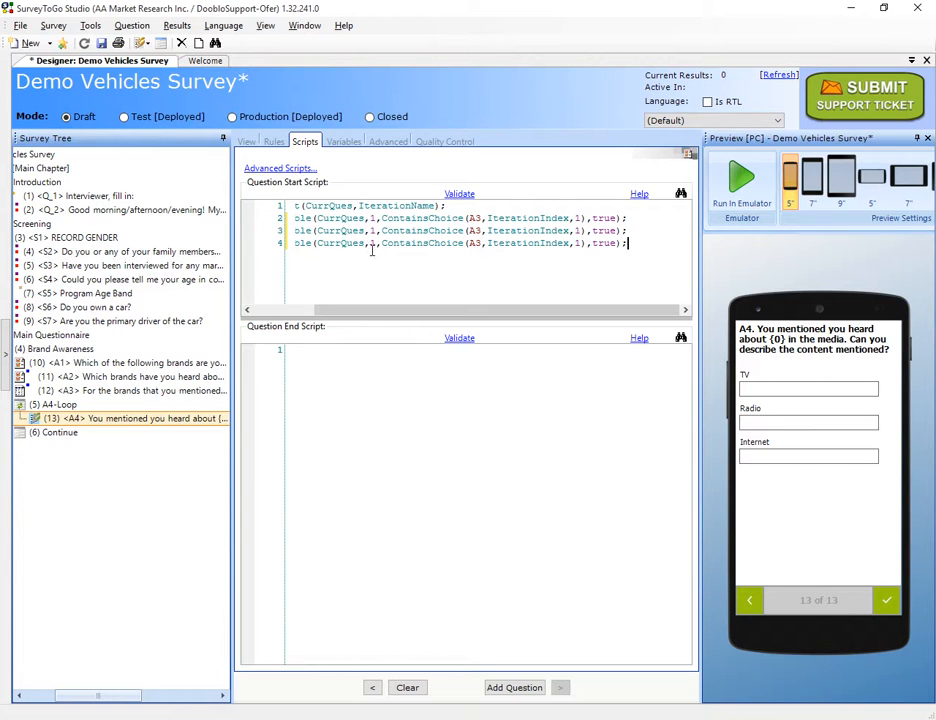
Change the topic index, the second SetTopicVisible argument, to 2 in line 3 and 3 in line 4.
{"action": "left_click", "coordinate": [375, 231]}
{"action": "key", "text": "BackSpace"}
{"action": "type", "text": "2"}
{"action": "left_click", "coordinate": [376, 243]}
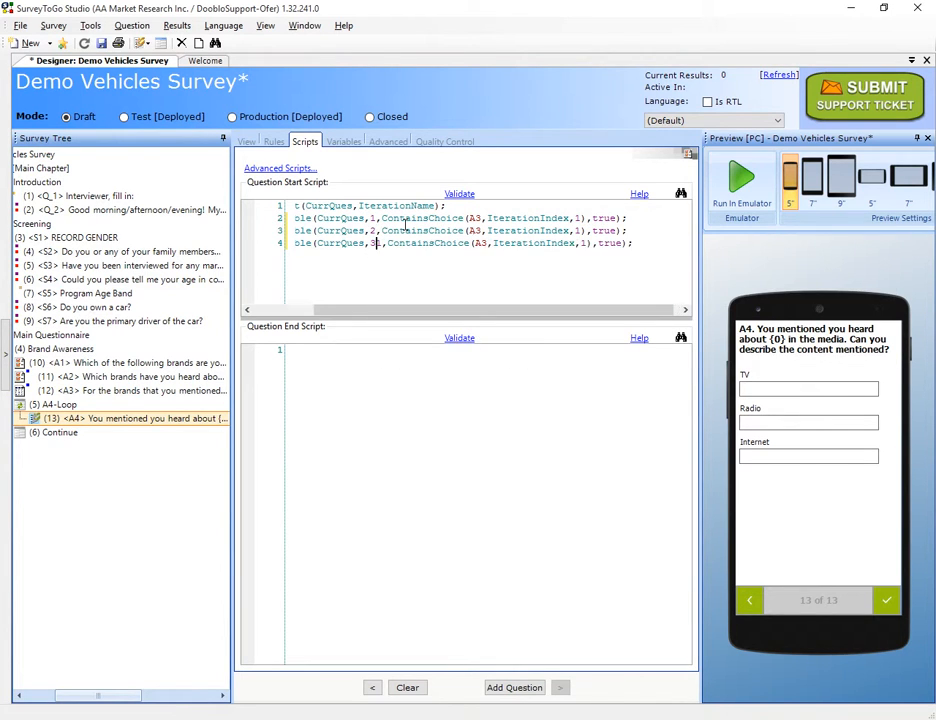
{"action": "key", "text": "BackSpace"}
{"action": "type", "text": "3"}
Set the last ContainsChoice argument to 2 in line 3 and to 3 in line 4.
{"action": "left_click", "coordinate": [579, 231]}
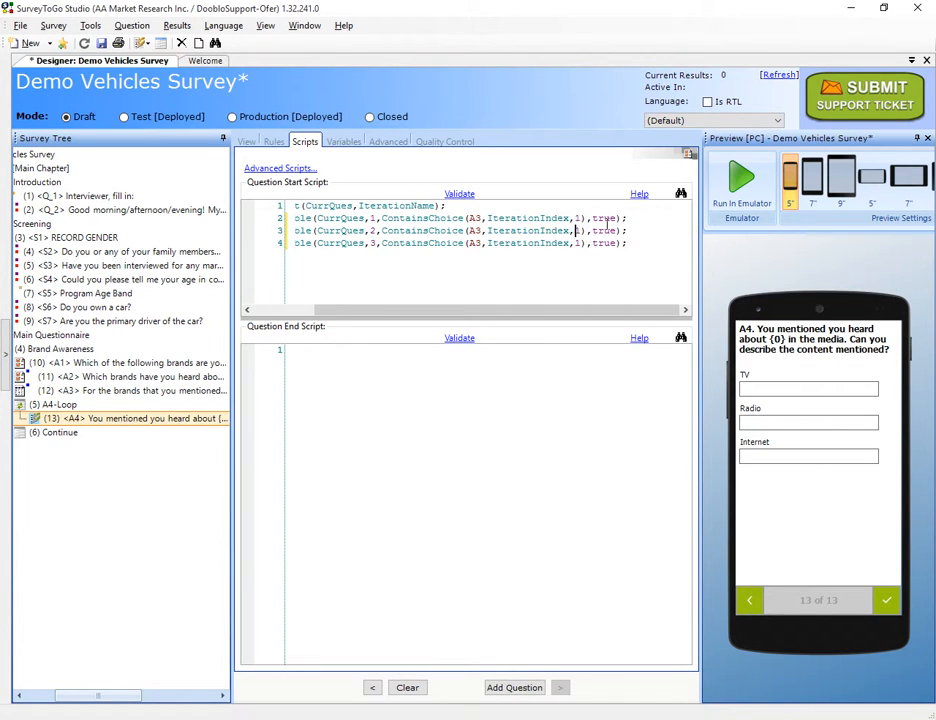
{"action": "key", "text": "BackSpace"}
{"action": "type", "text": "2"}
{"action": "key", "text": "Down"}
{"action": "key", "text": "BackSpace"}
{"action": "type", "text": "3"}
Insert the line "SetTopicVisible(CurrQues,false);" between the SetTextFormat line and the three conditional SetTopicVisible lines.
{"action": "key", "text": "Home"}
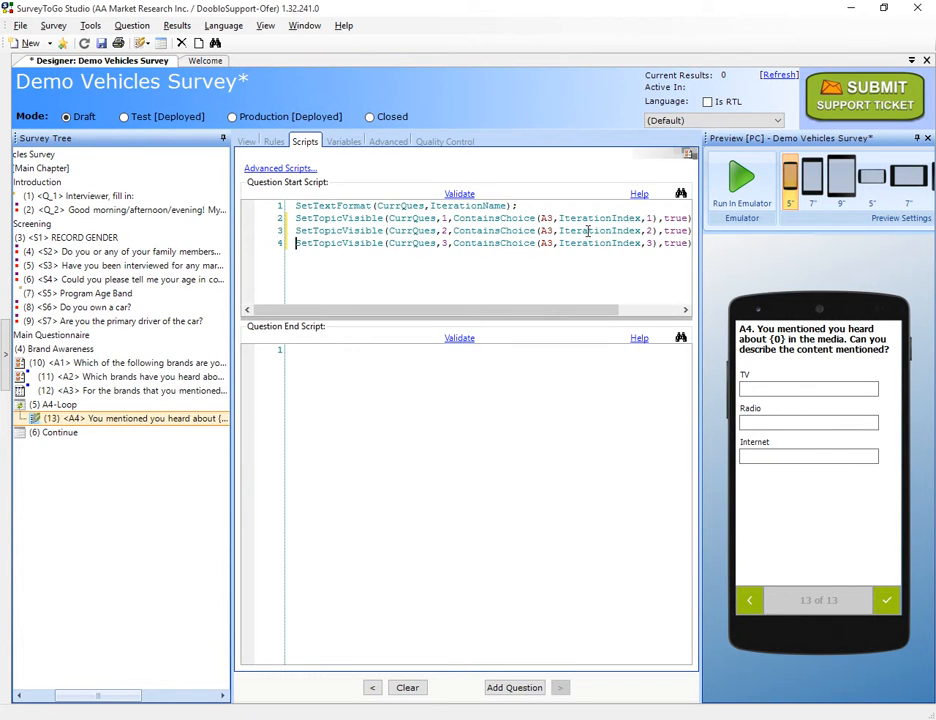
{"action": "key", "text": "Return"}
{"action": "key", "text": "Up"}
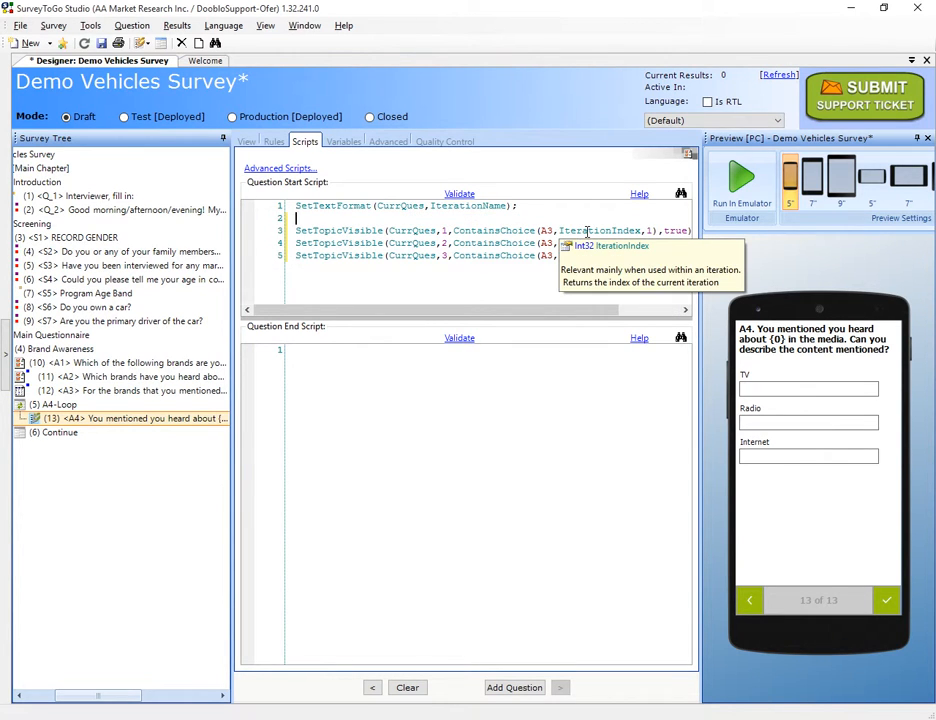
{"action": "type", "text": "SetTopicV"}
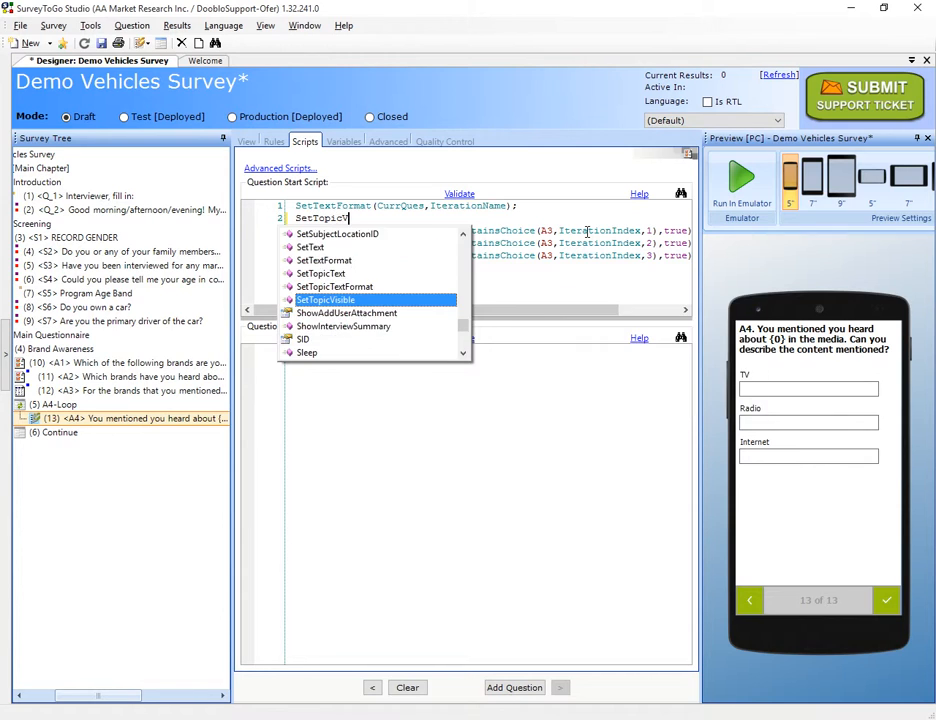
{"action": "key", "text": "Return"}
{"action": "type", "text": "(CurrQu"}
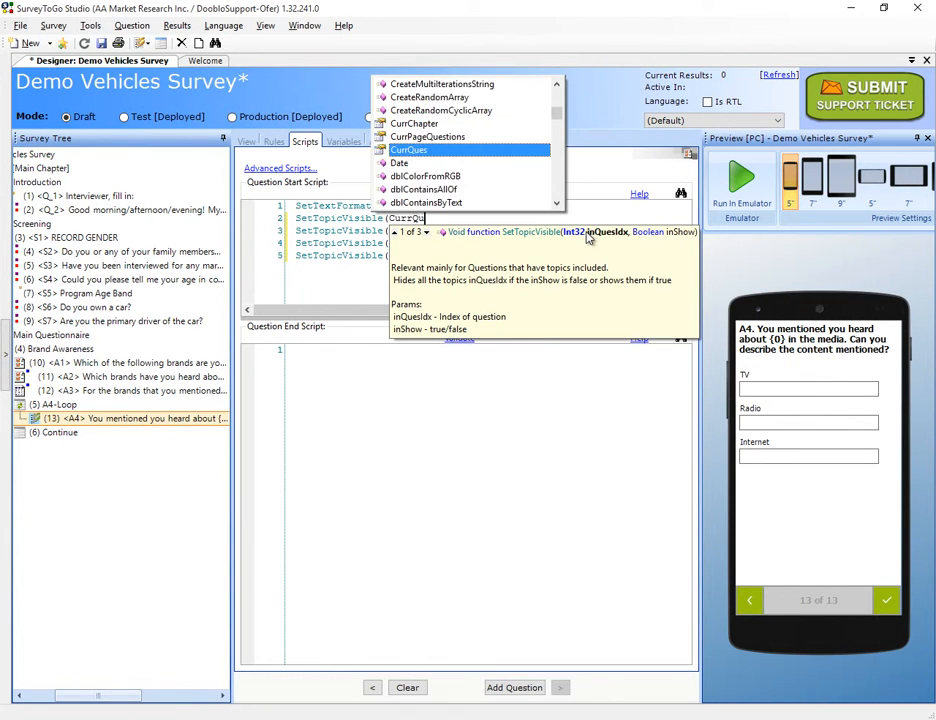
{"action": "type", "text": "es,false);"}
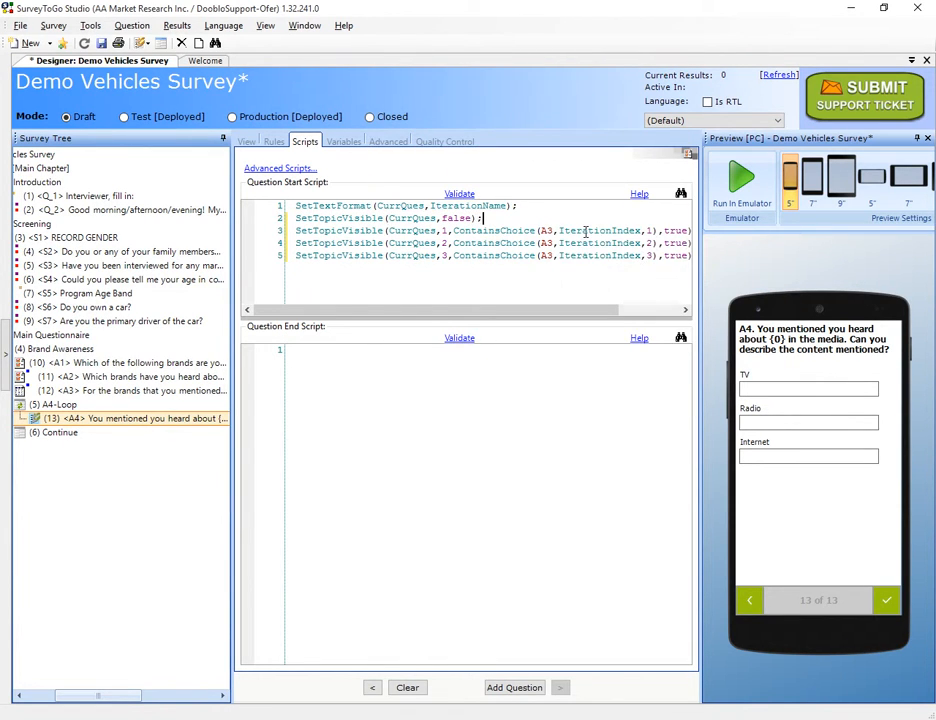
{"action": "key", "text": "shift+Home"}
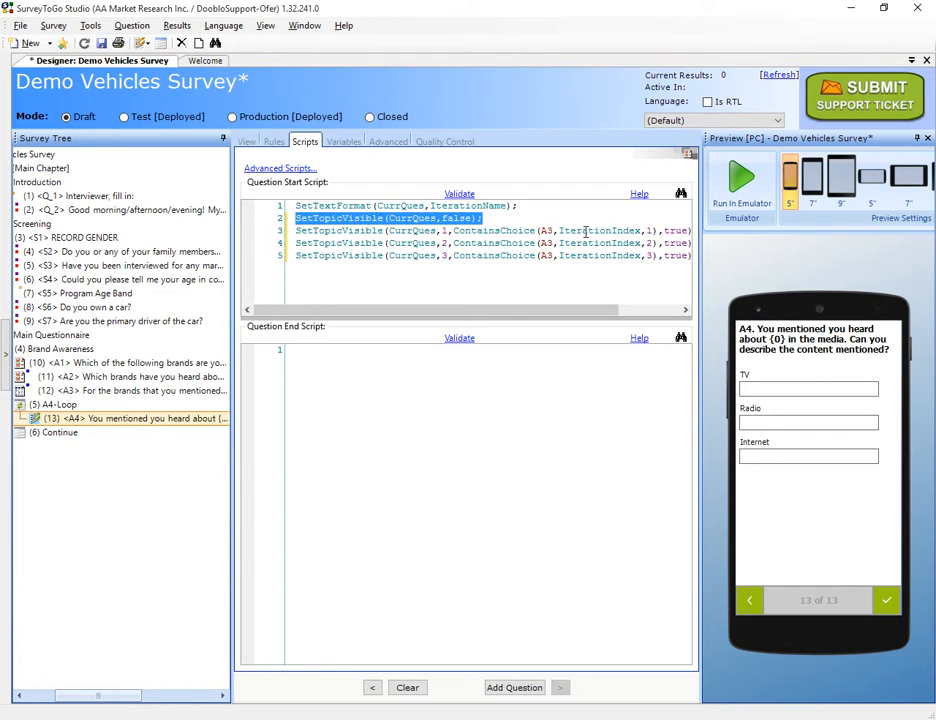
{"action": "key", "text": "Down"}
{"action": "key", "text": "shift+Down"}
{"action": "key", "text": "shift+Down"}
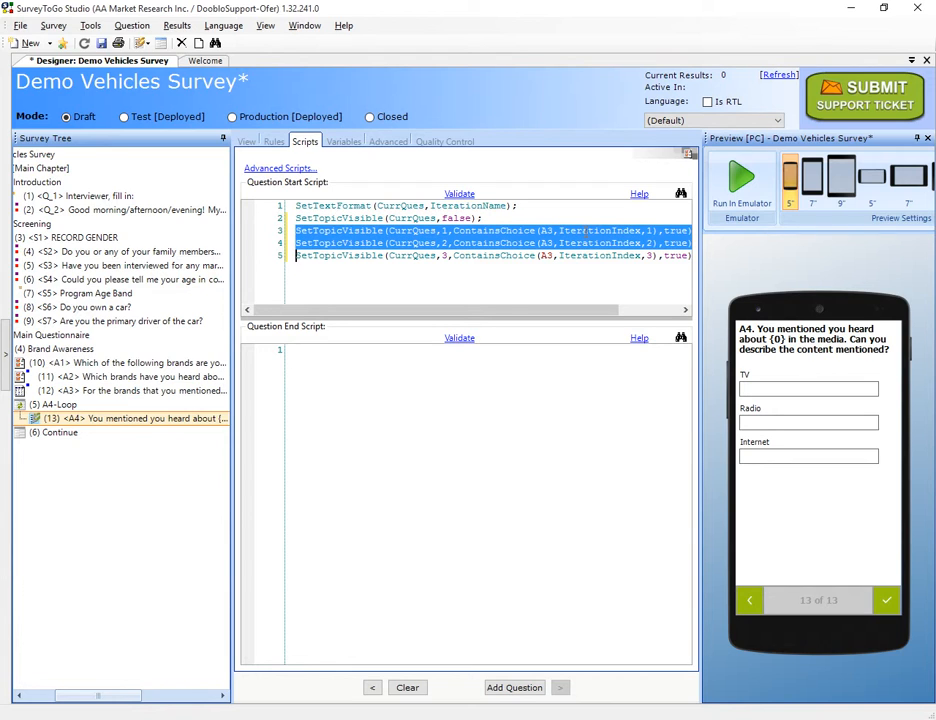
{"action": "key", "text": "shift+End"}
{"action": "key", "text": "Home"}
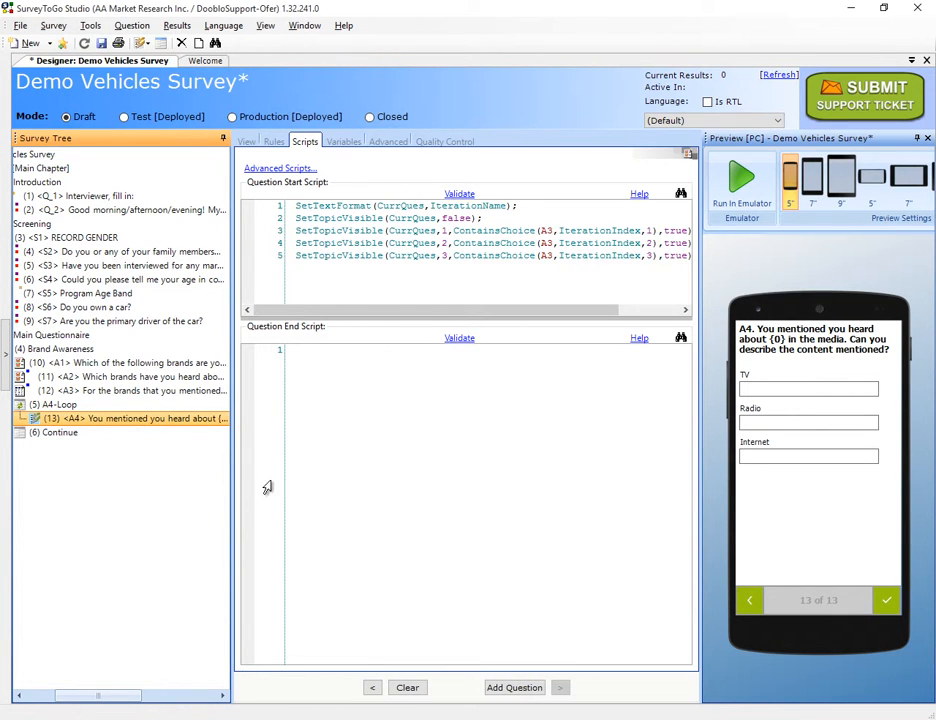
Copy the entrance rule "!Contains(A1,9)" from question A2.
{"action": "left_click_drag", "start_coordinate": [119, 700], "coordinate": [88, 700]}
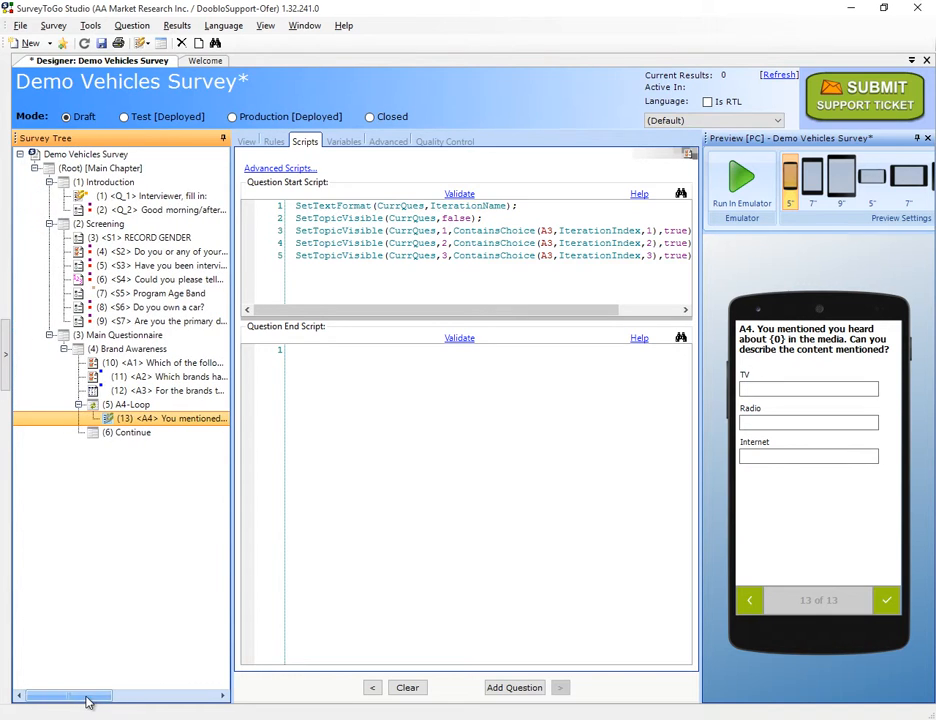
{"action": "left_click", "coordinate": [159, 379]}
{"action": "left_click", "coordinate": [274, 142]}
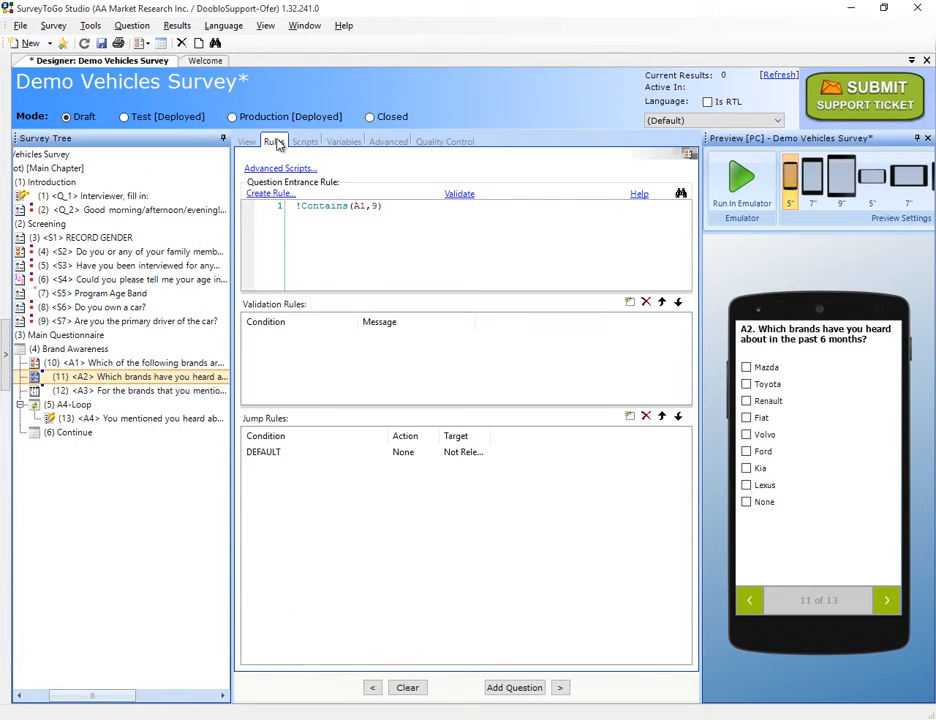
{"action": "left_click_drag", "start_coordinate": [386, 208], "coordinate": [291, 209]}
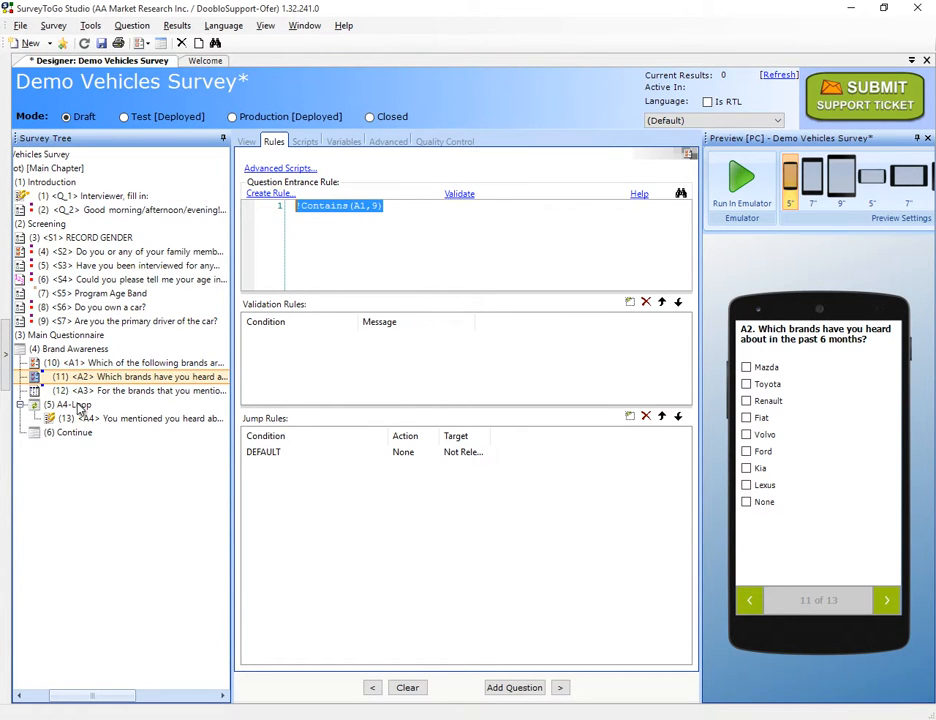
Paste "!Contains(A1,9)" as the chapter execution rule of A4-Loop.
{"action": "left_click", "coordinate": [78, 406]}
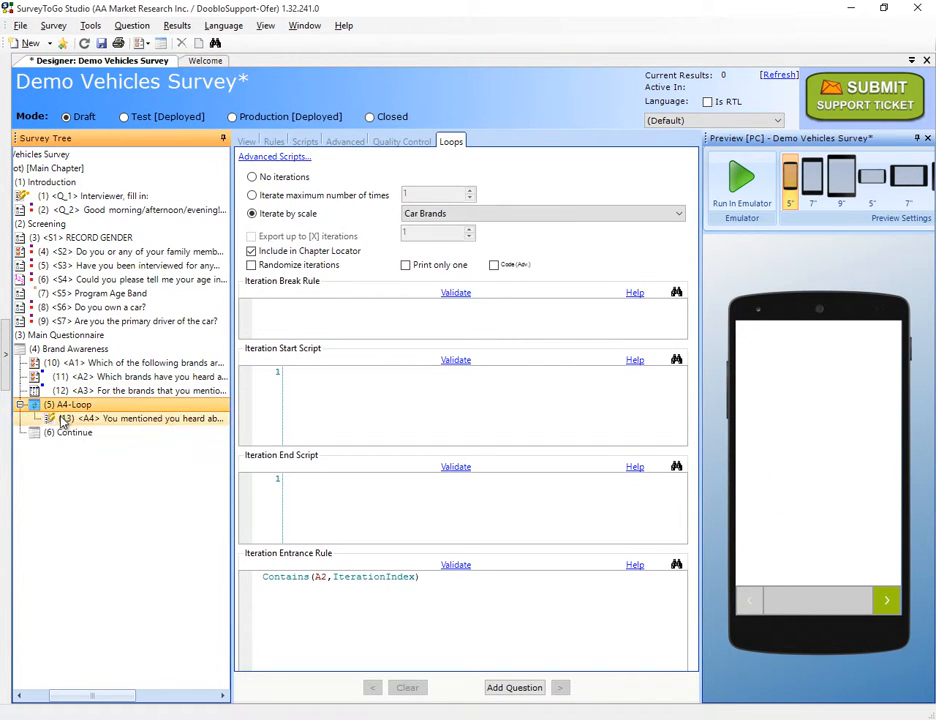
{"action": "left_click", "coordinate": [274, 141]}
{"action": "left_click", "coordinate": [300, 205]}
{"action": "key", "text": "ctrl+v"}
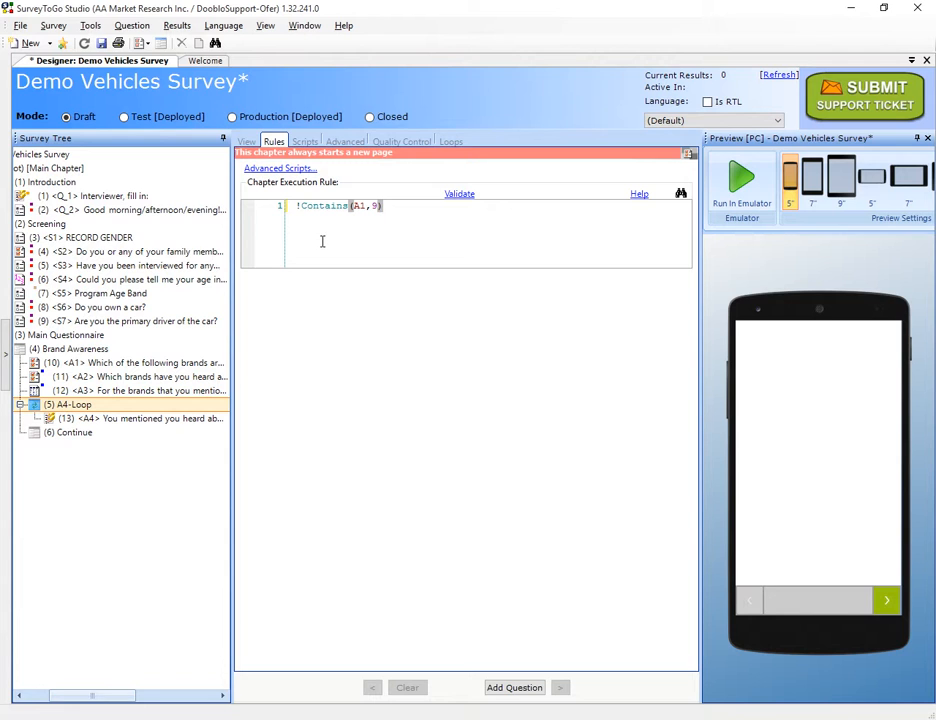
Return to A4's start script and remove the final ",true" argument from the SetTopicVisible line for topic 1.
{"action": "left_click_drag", "start_coordinate": [119, 696], "coordinate": [75, 700]}
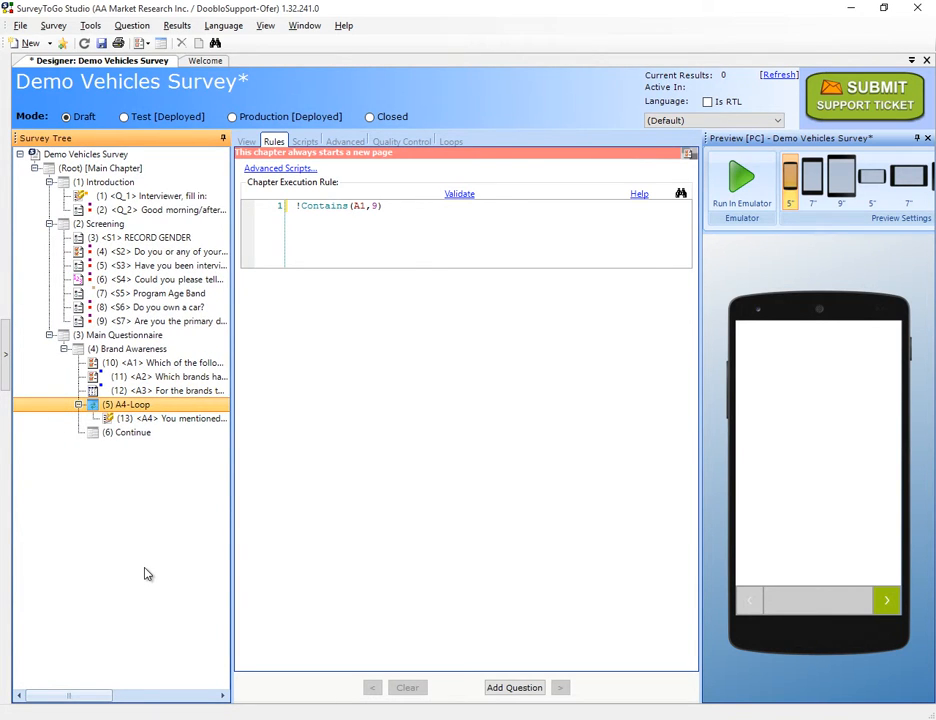
{"action": "key", "text": "Down"}
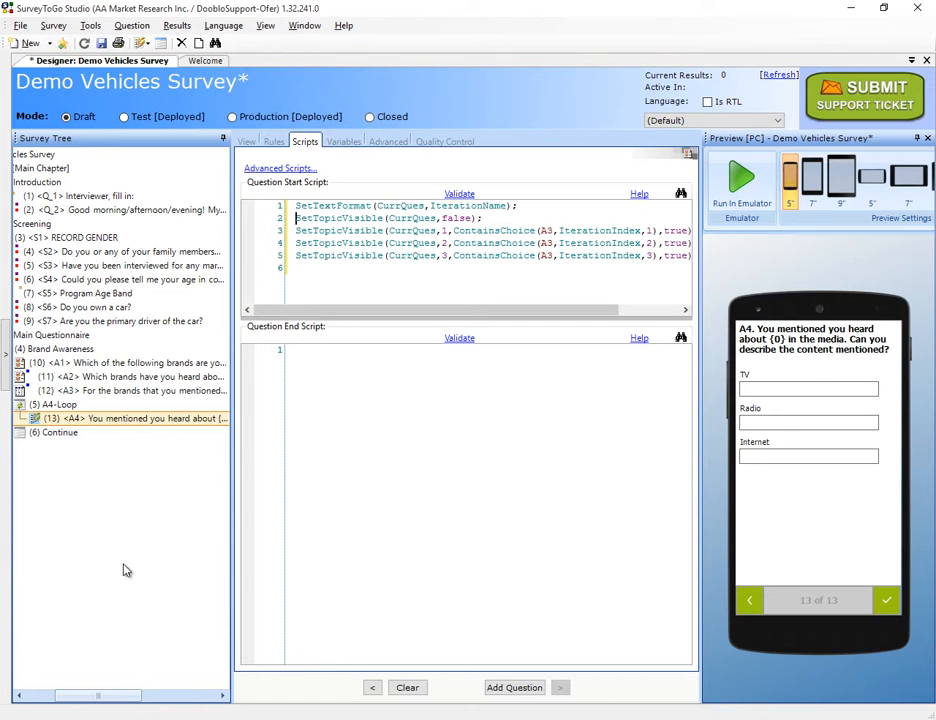
{"action": "mouse_move", "coordinate": [487, 238]}
{"action": "key", "text": "Right"}
{"action": "key", "text": "Right"}
{"action": "key", "text": "shift+End"}
{"action": "key", "text": "shift+Left"}
{"action": "key", "text": "shift+Left"}
{"action": "key", "text": "Delete"}
Remove the final ",true" argument from the SetTopicVisible lines for topics 2 and 3.
{"action": "key", "text": "Down"}
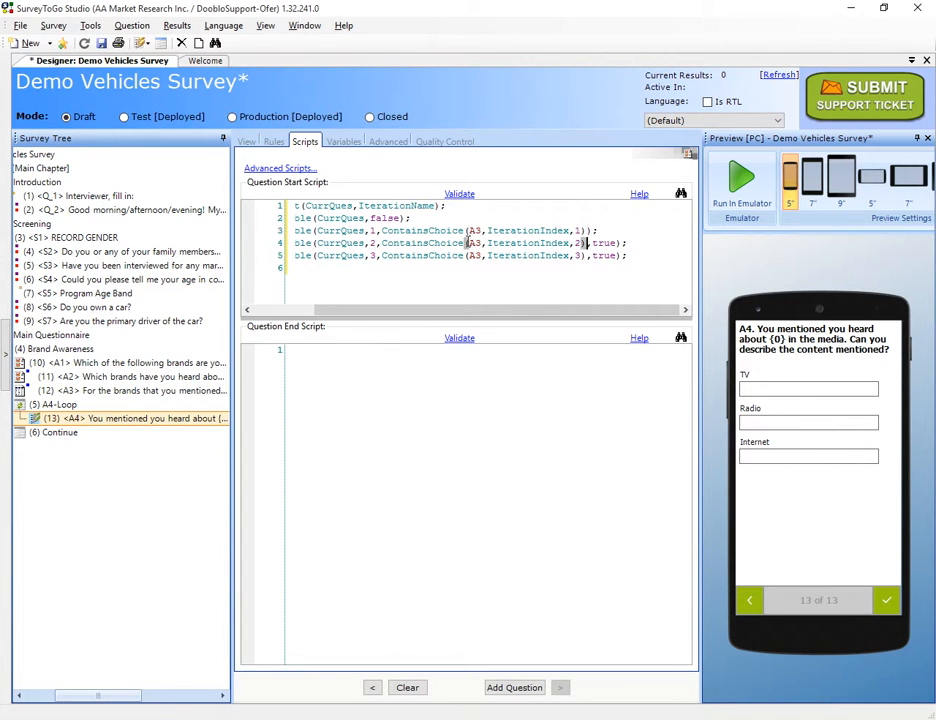
{"action": "key", "text": "shift+End"}
{"action": "key", "text": "shift+Left"}
{"action": "key", "text": "shift+Left"}
{"action": "key", "text": "Delete"}
{"action": "key", "text": "Down"}
{"action": "key", "text": "shift+End"}
{"action": "key", "text": "shift+Left"}
{"action": "key", "text": "shift+Left"}
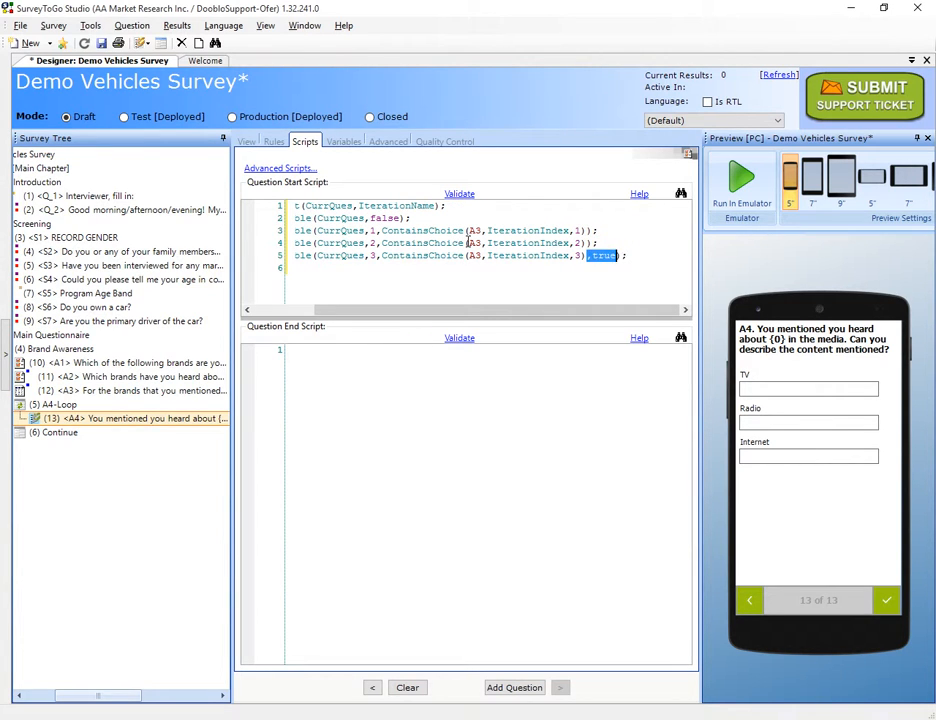
{"action": "key", "text": "Delete"}
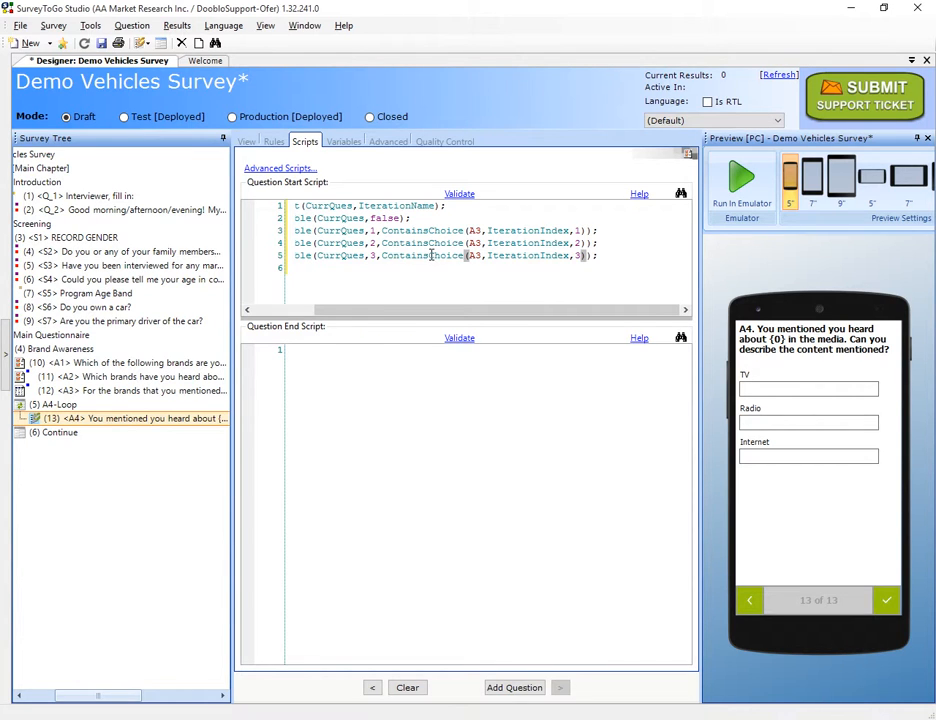
{"action": "double_click", "coordinate": [432, 258]}
{"action": "mouse_move", "coordinate": [430, 243]}
{"action": "key", "text": "Home"}
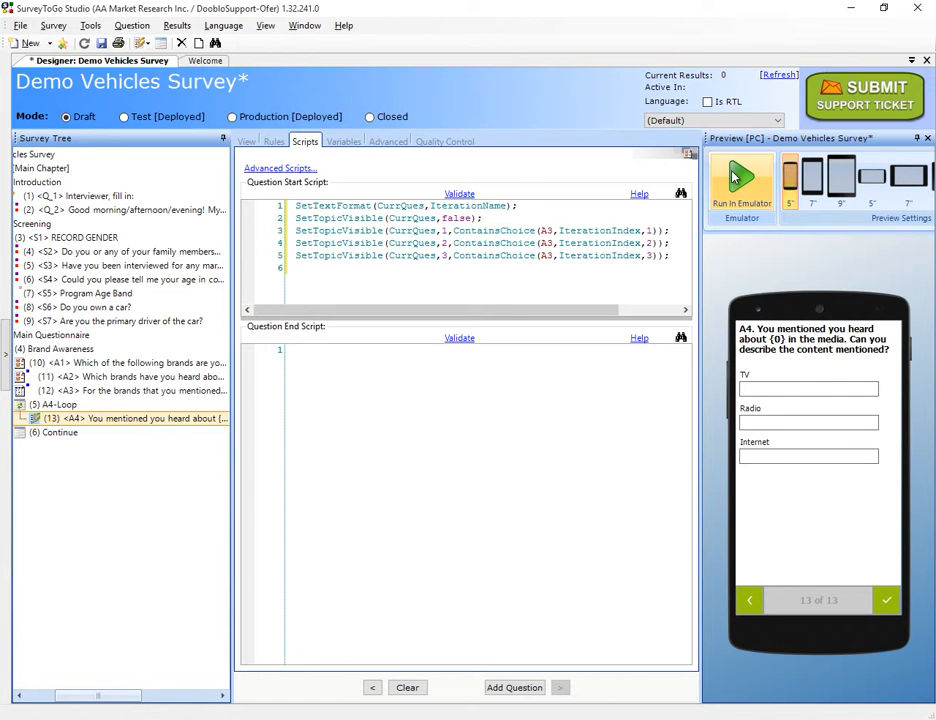
Run the survey in the emulator from question A1 and answer it with Ford, Renault and Volvo.
{"action": "left_click", "coordinate": [736, 178]}
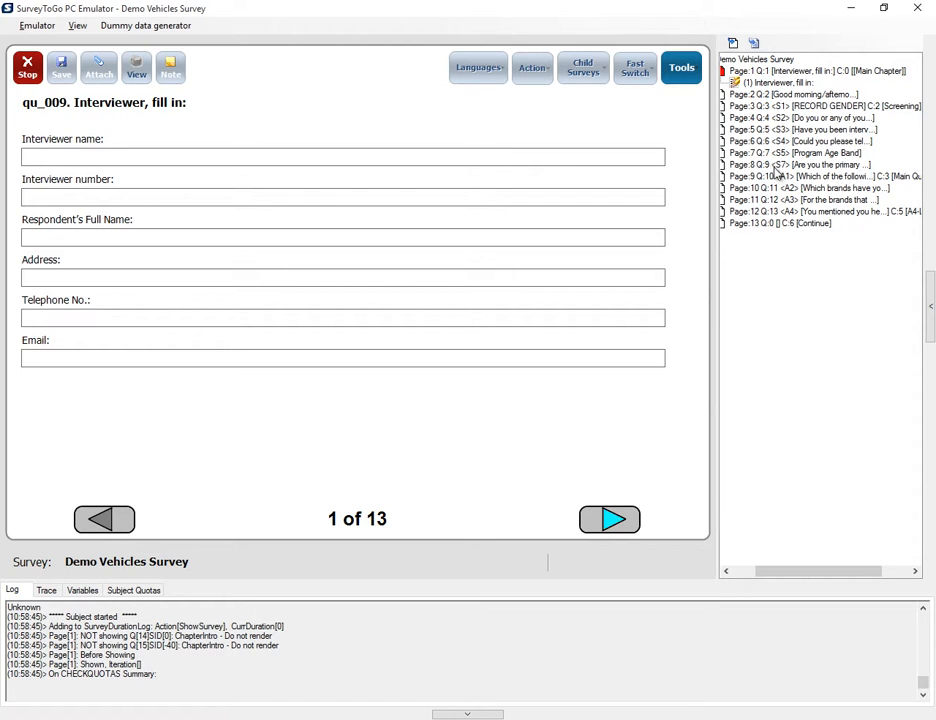
{"action": "double_click", "coordinate": [788, 178]}
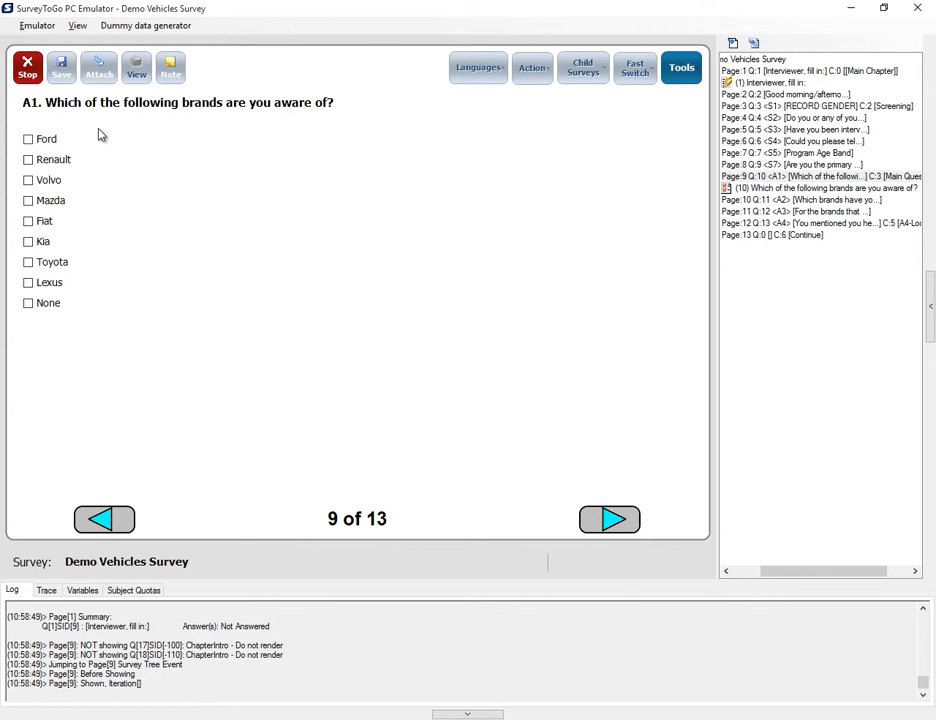
{"action": "left_click", "coordinate": [52, 146]}
{"action": "left_click", "coordinate": [56, 158]}
{"action": "left_click", "coordinate": [54, 184]}
{"action": "left_click", "coordinate": [602, 521]}
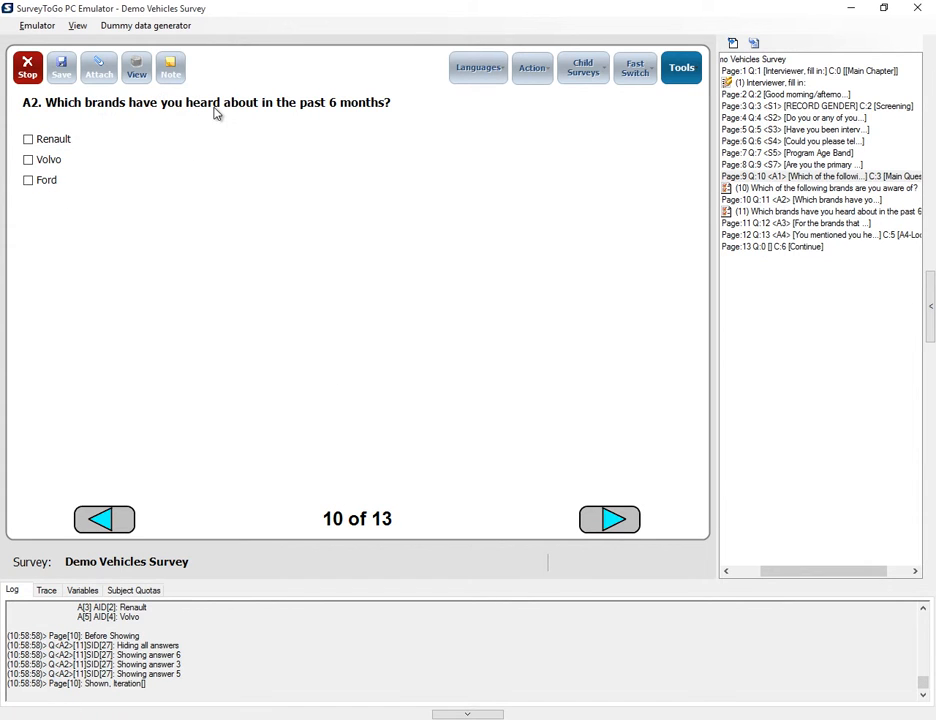
Answer question A2 with Renault and Volvo and advance to A3.
{"action": "left_click", "coordinate": [57, 138]}
{"action": "left_click", "coordinate": [56, 159]}
{"action": "left_click", "coordinate": [591, 528]}
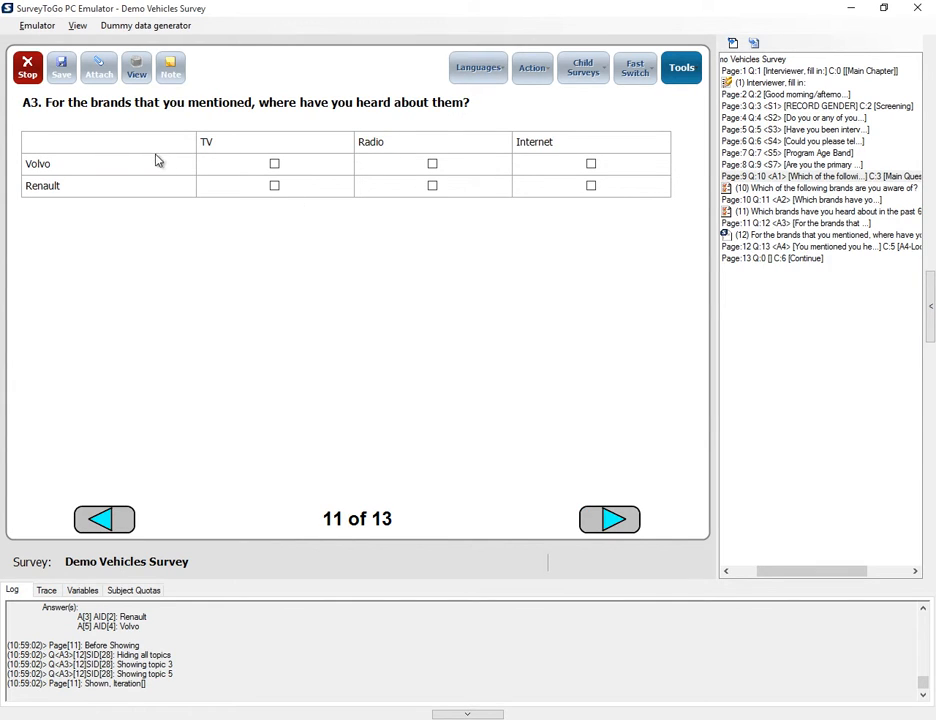
In A3, mark TV for Volvo and both Radio and Internet for Renault, and advance to A4.
{"action": "left_click", "coordinate": [275, 167]}
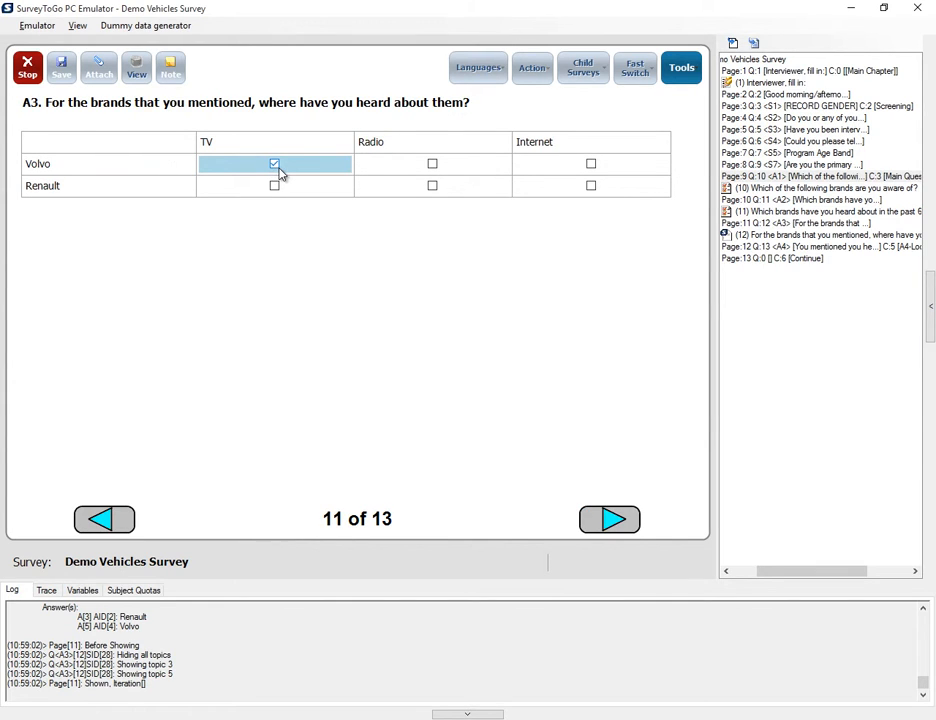
{"action": "left_click", "coordinate": [592, 186]}
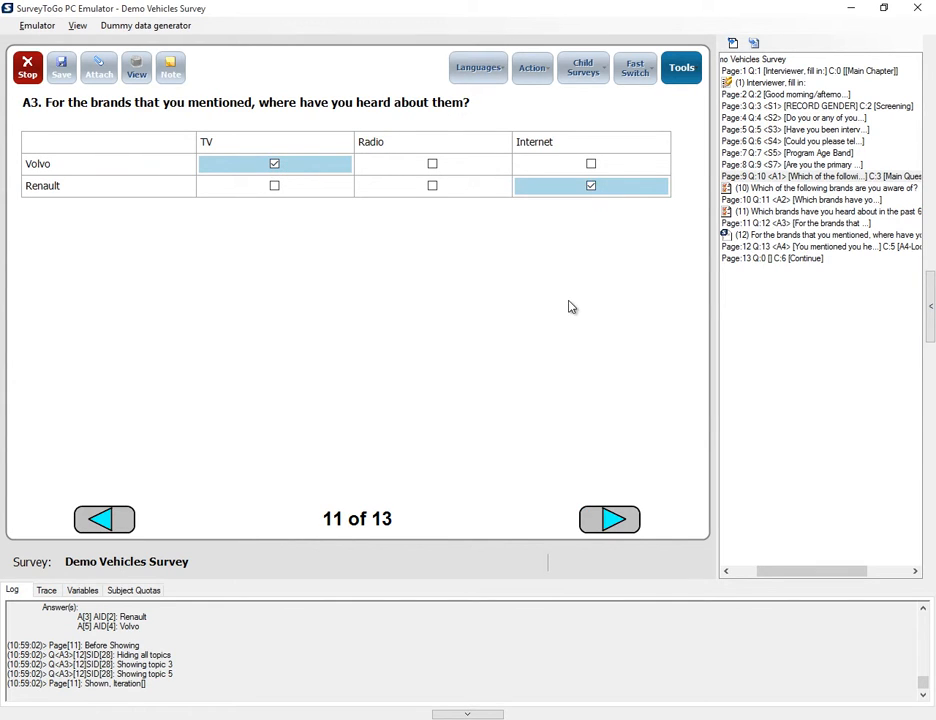
{"action": "left_click", "coordinate": [433, 187]}
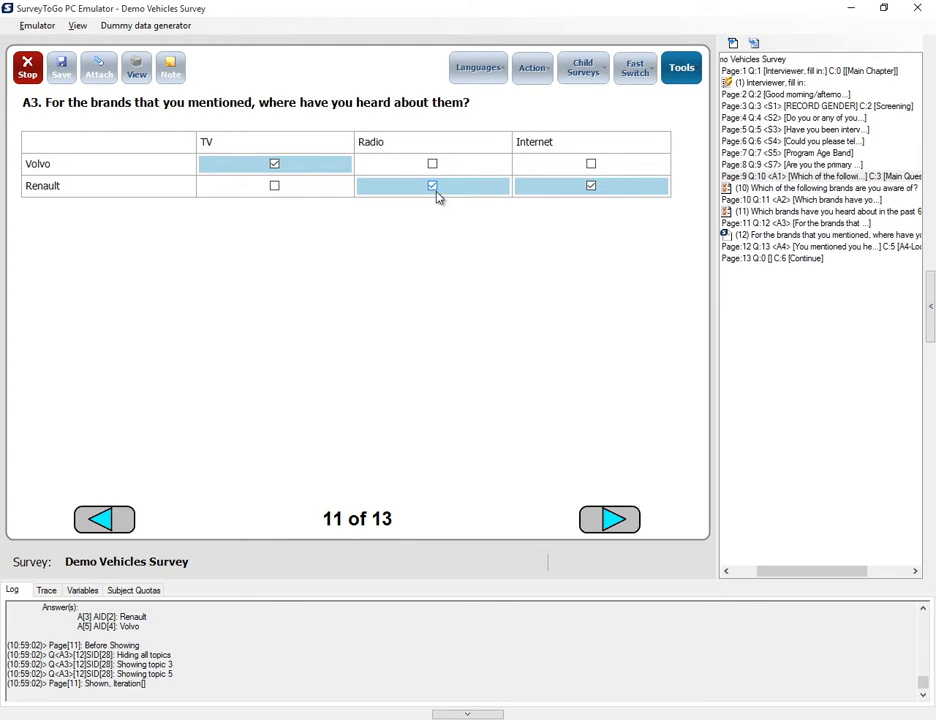
{"action": "left_click", "coordinate": [612, 520]}
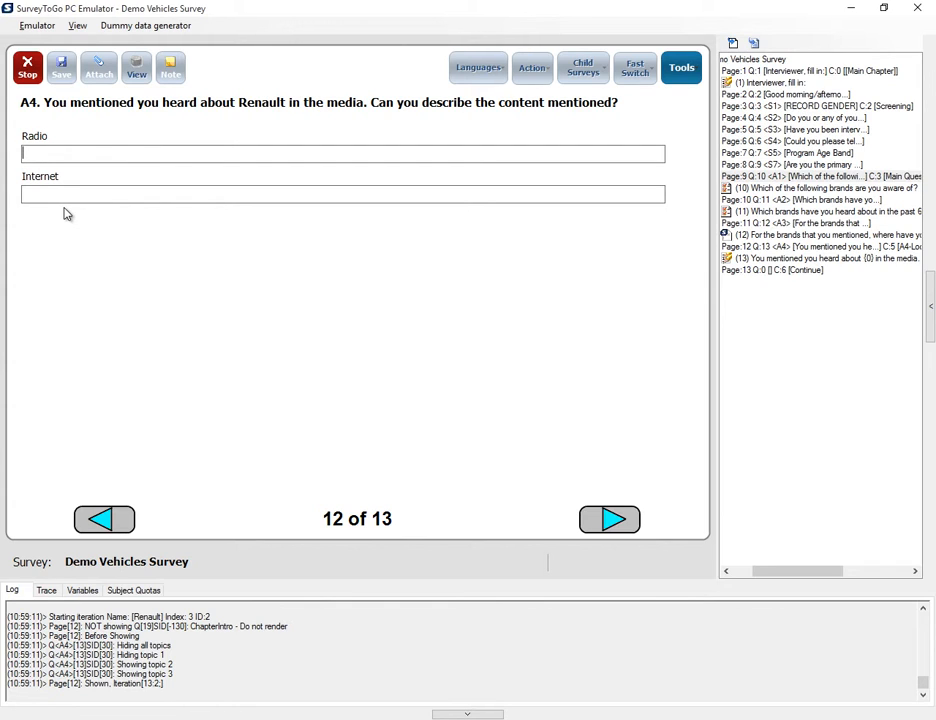
Fill in A4 for Renault with "adad" for Radio and "asdasd" for Internet, and for Volvo with "asdadas" for TV.
{"action": "type", "text": "adad"}
{"action": "left_click", "coordinate": [75, 195]}
{"action": "type", "text": "asdasd"}
{"action": "left_click", "coordinate": [596, 519]}
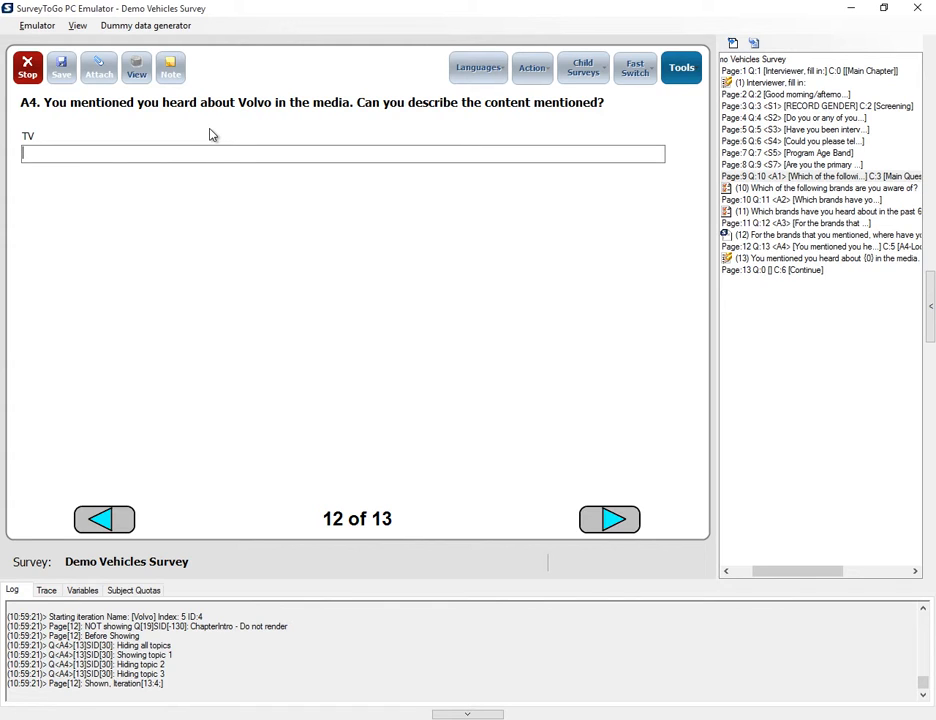
{"action": "type", "text": "asdadas"}
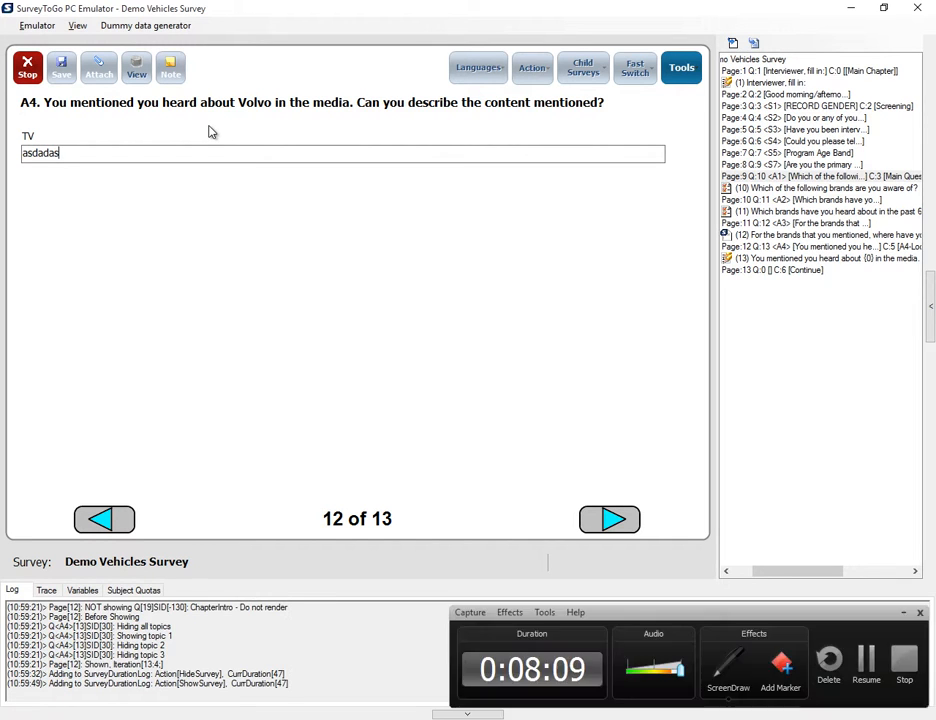
Switch back to SurveyToGo Studio and review A4-Loop's iteration entrance rule and the iteration functions in A4's start script.
{"action": "key", "text": "alt+Tab"}
{"action": "key", "text": "alt+Tab"}
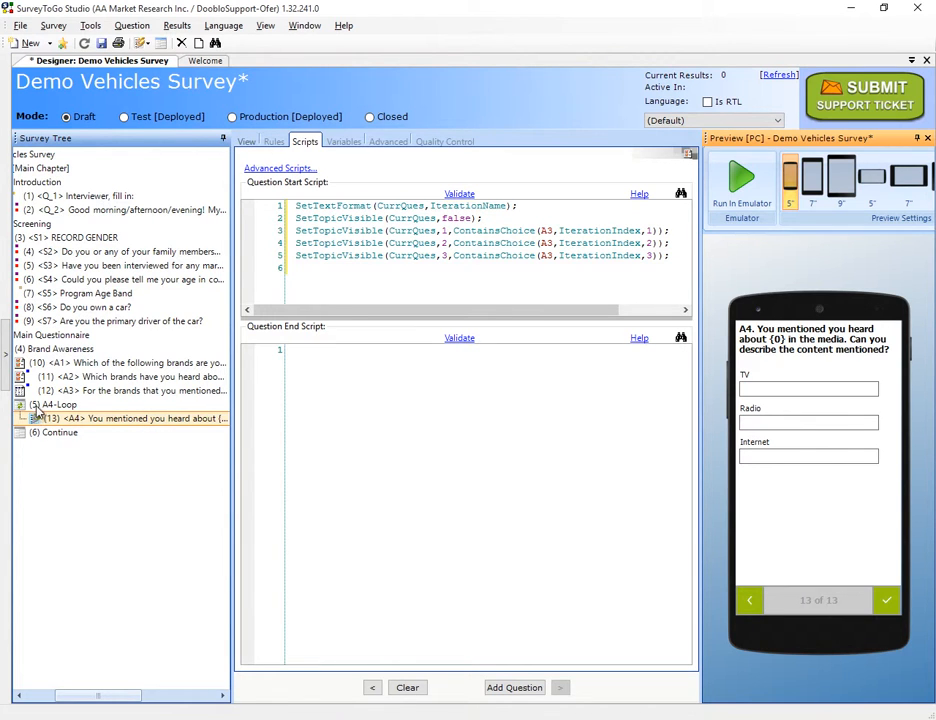
{"action": "left_click_drag", "start_coordinate": [90, 700], "coordinate": [63, 706]}
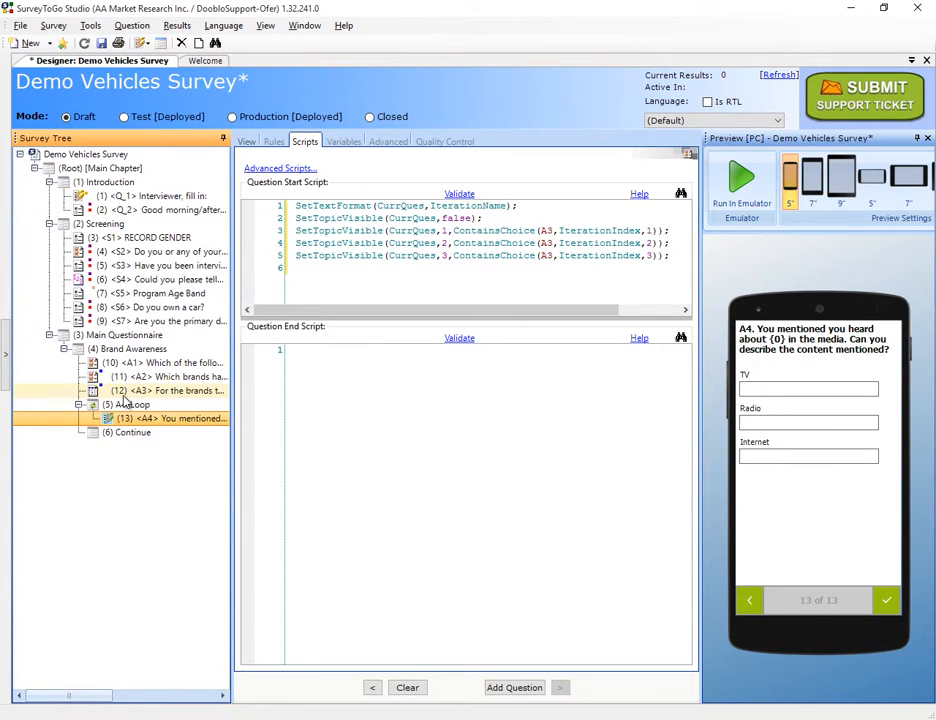
{"action": "left_click", "coordinate": [122, 404]}
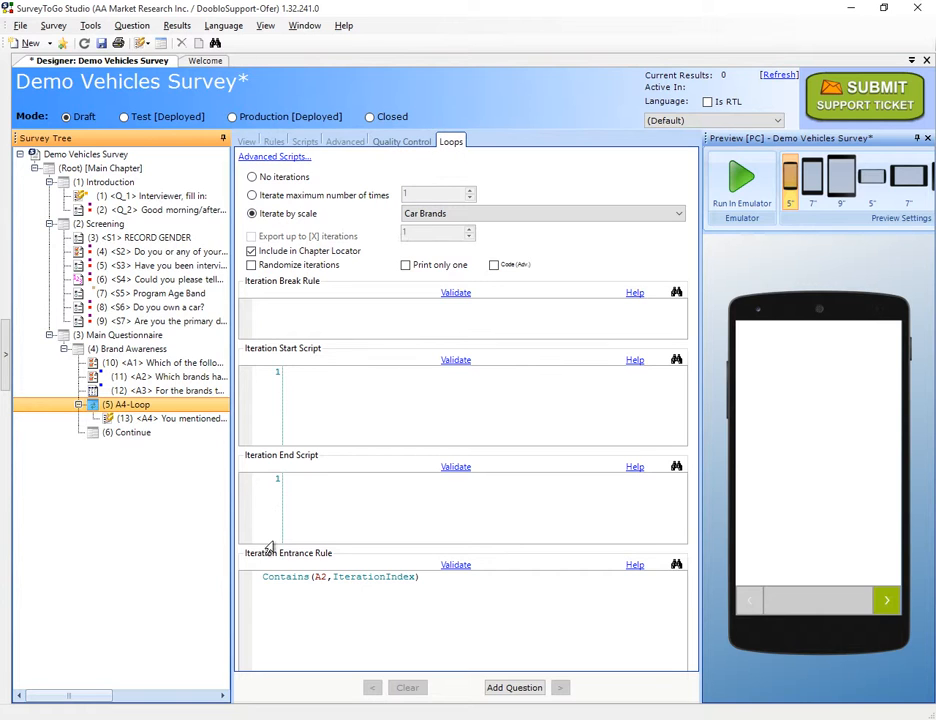
{"action": "left_click_drag", "start_coordinate": [443, 588], "coordinate": [268, 560]}
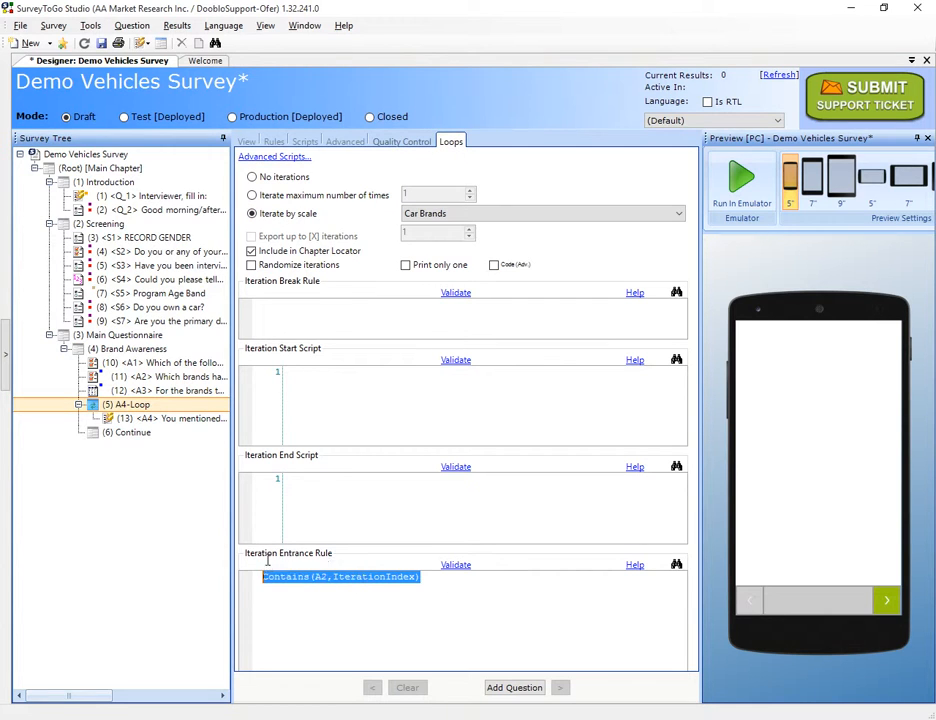
{"action": "left_click", "coordinate": [140, 418]}
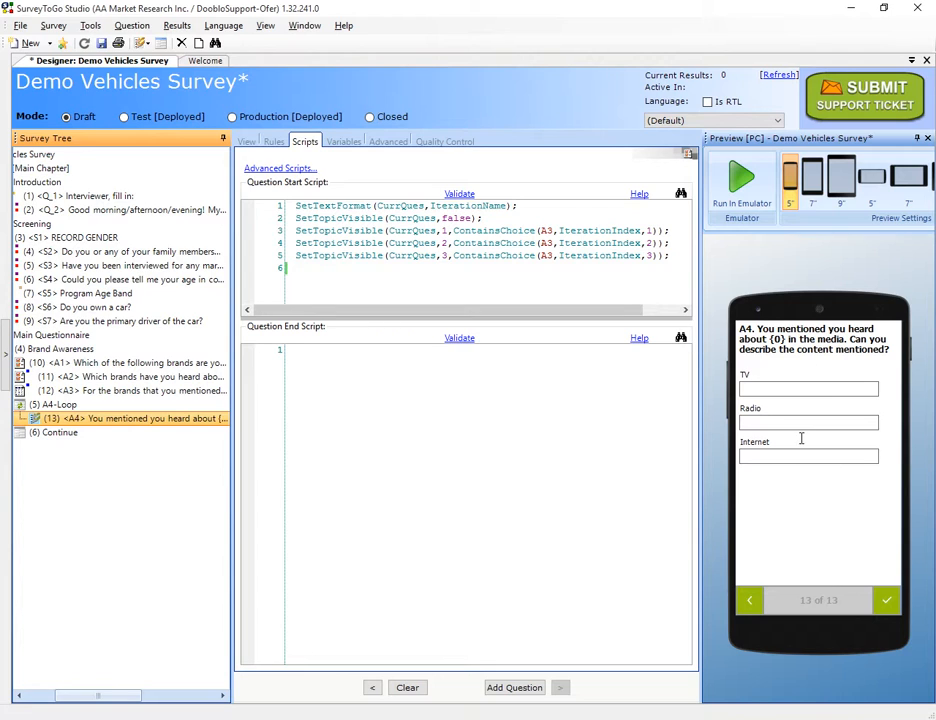
{"action": "double_click", "coordinate": [321, 231]}
{"action": "left_click", "coordinate": [477, 206]}
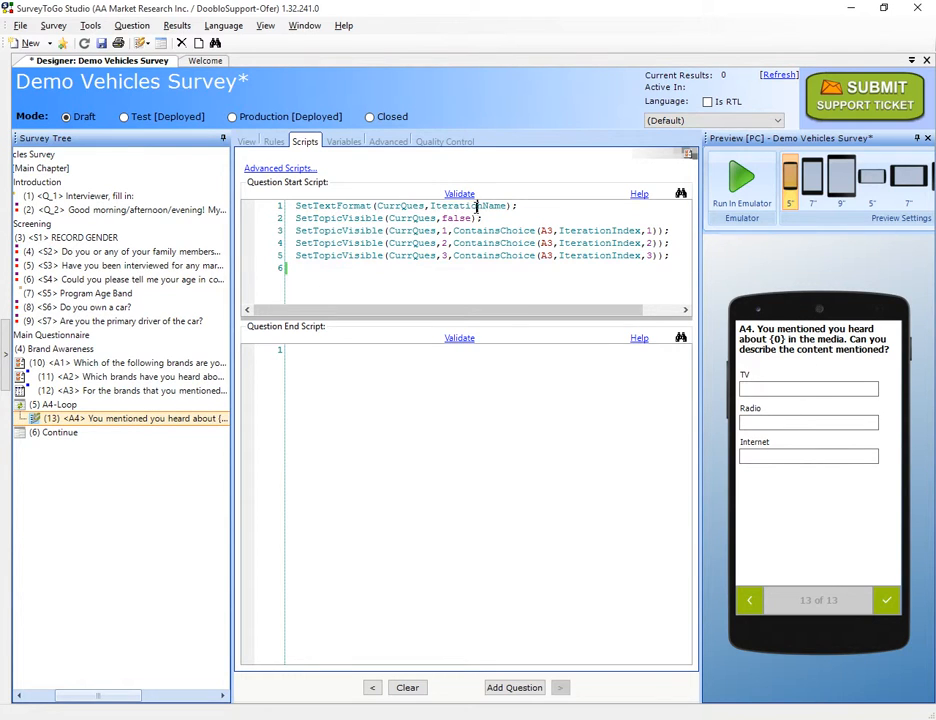
{"action": "double_click", "coordinate": [477, 206]}
{"action": "double_click", "coordinate": [600, 231]}
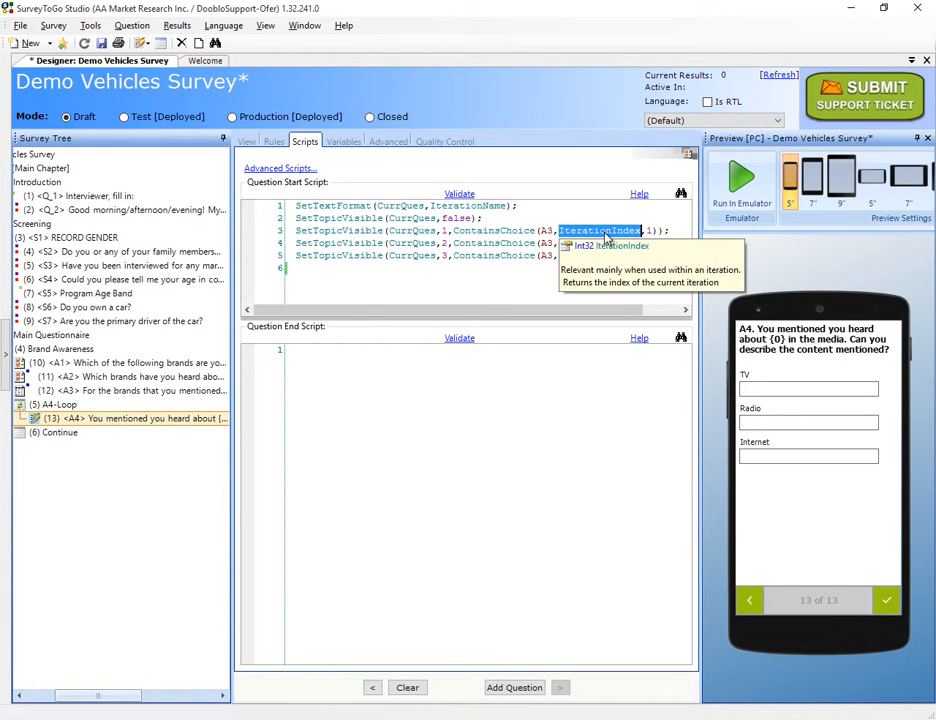